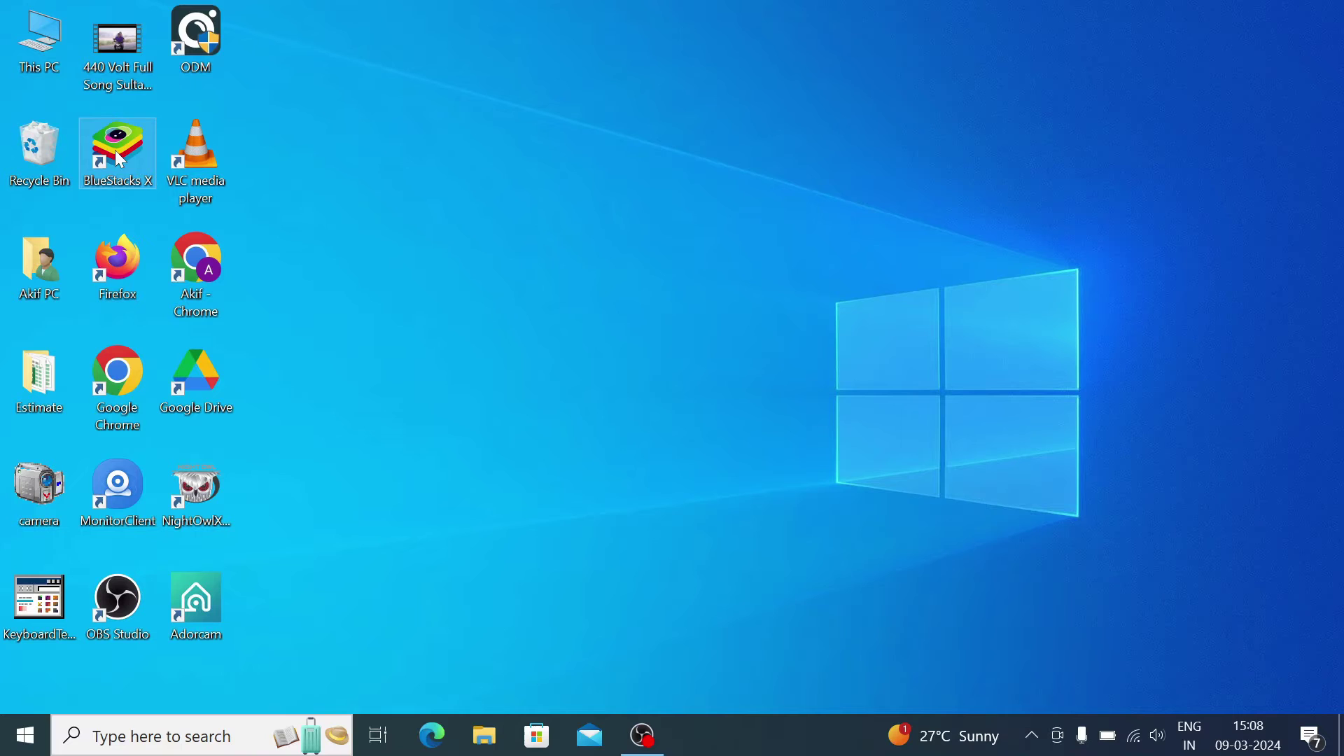
Launch BlueStacks X from its desktop shortcut and start the App Player
left_click(117, 152)
key("Return")
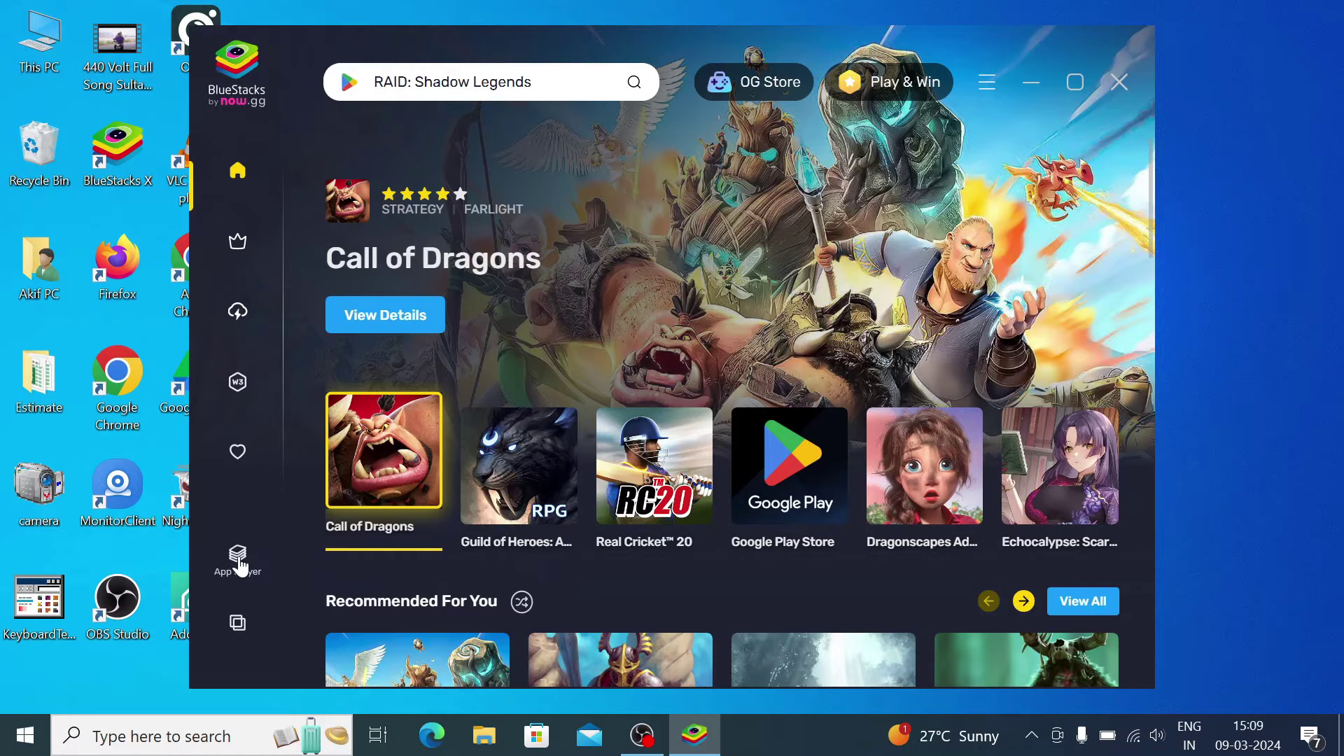
left_click(237, 556)
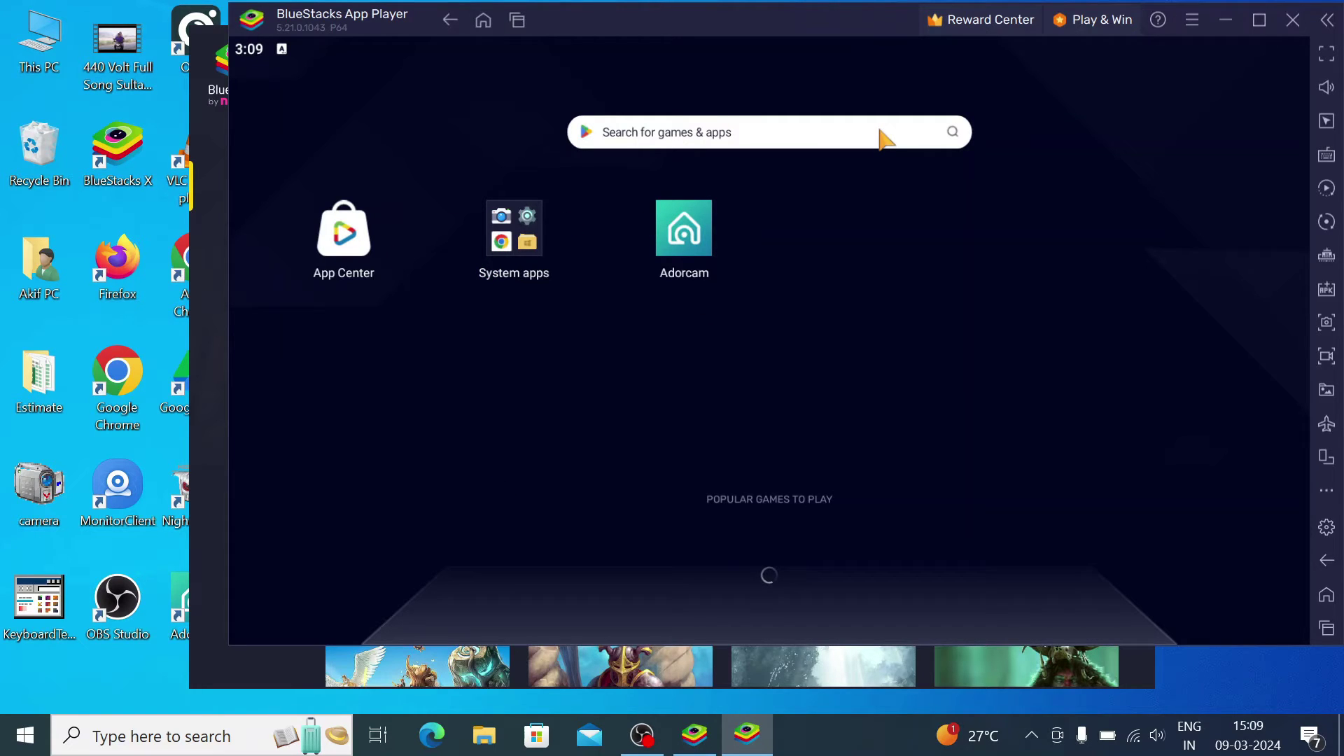
Open Play Store from System apps and search for 'blurams' to reach its listing
left_click(516, 240)
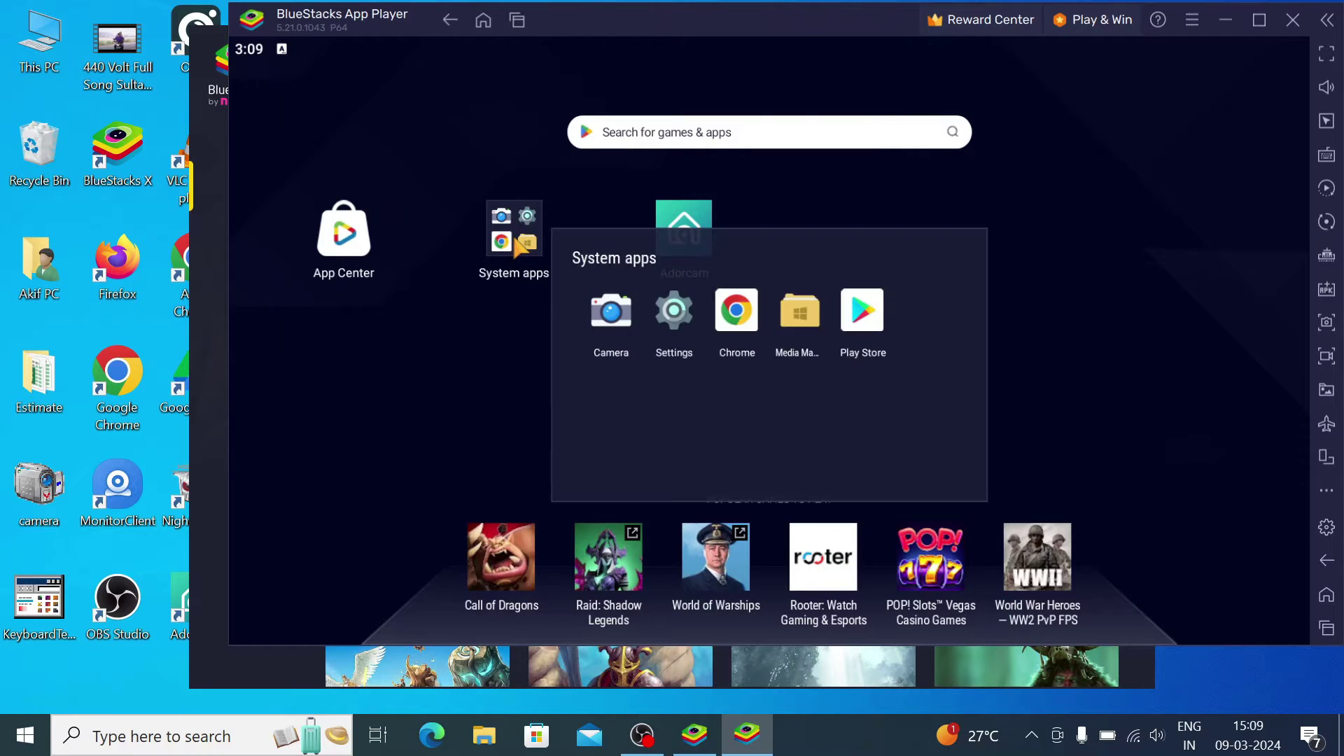
left_click(859, 316)
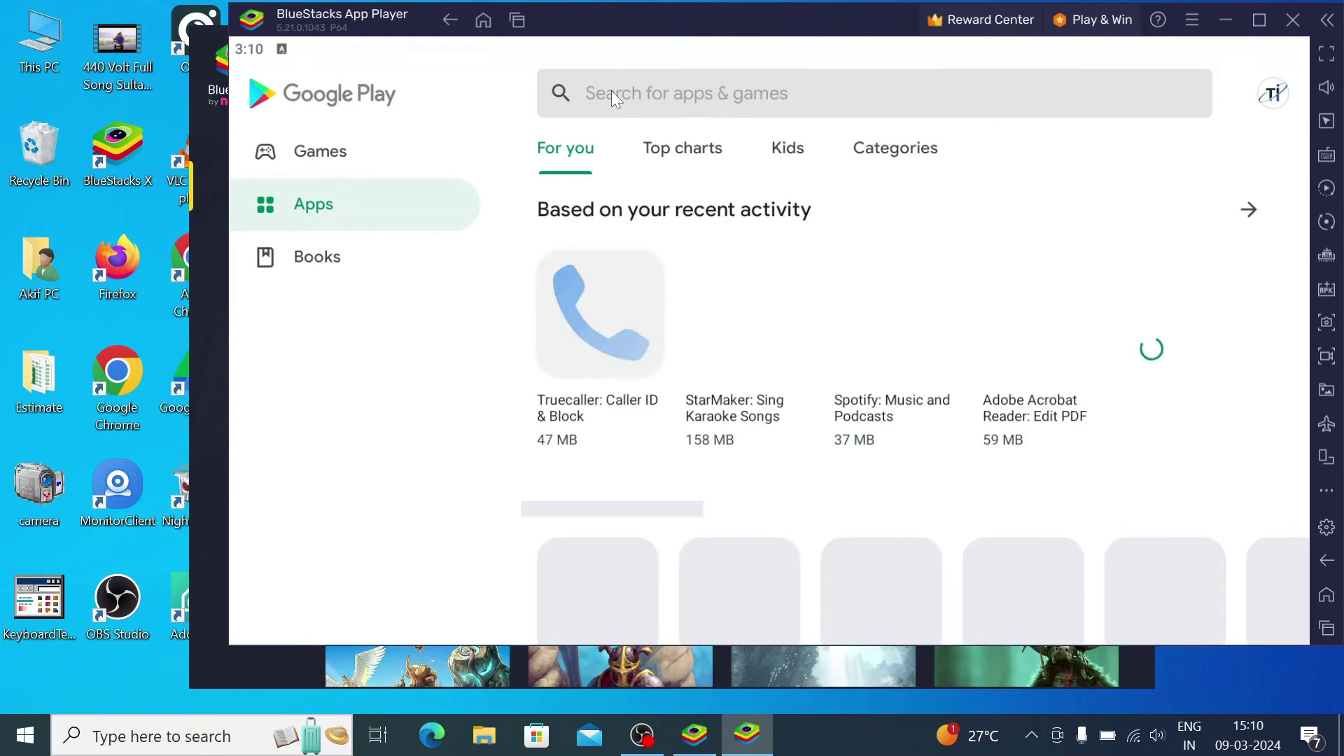
left_click(558, 98)
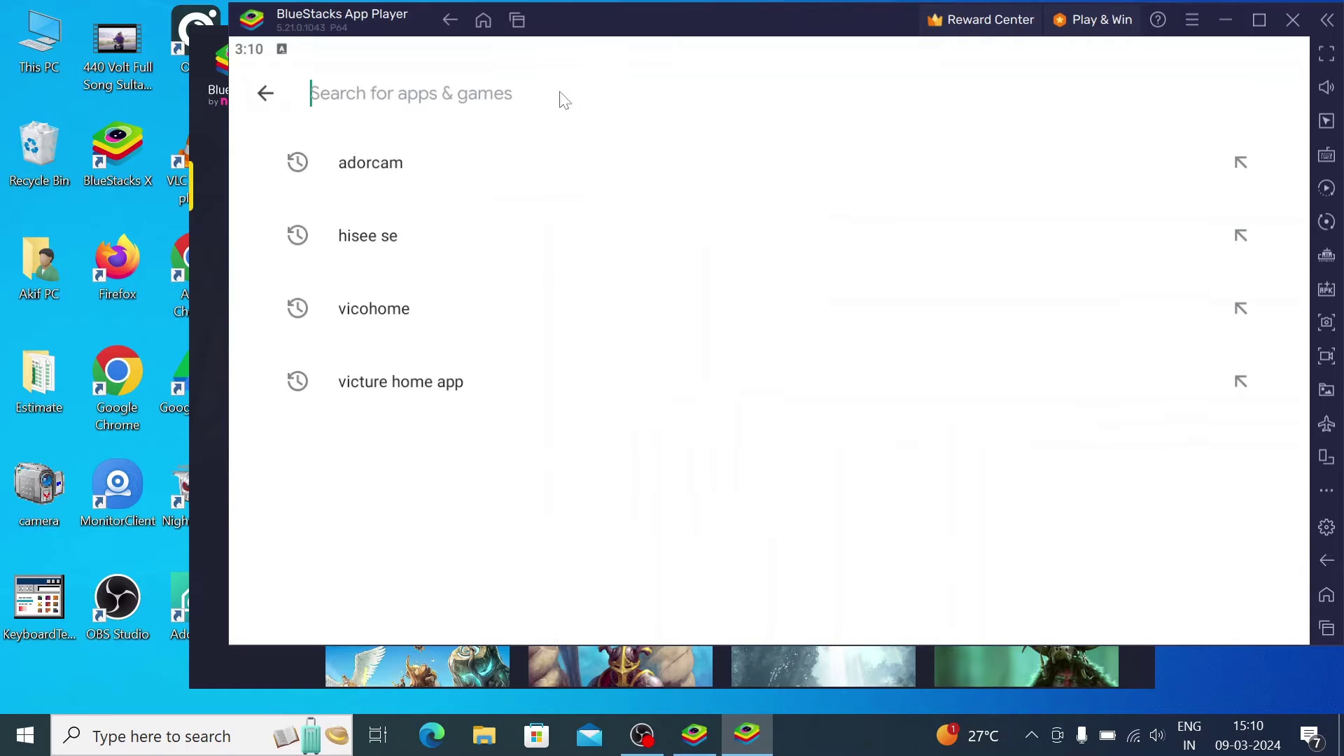
type("blu")
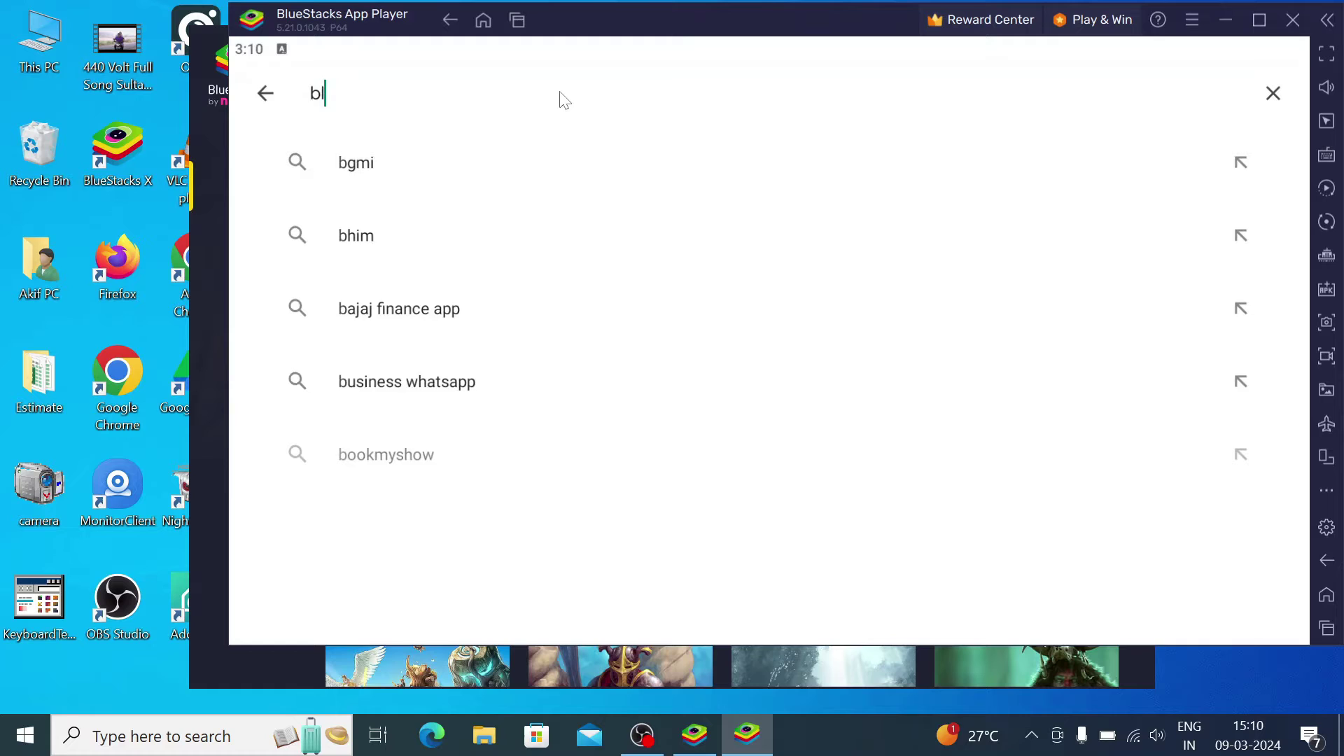
type("rams")
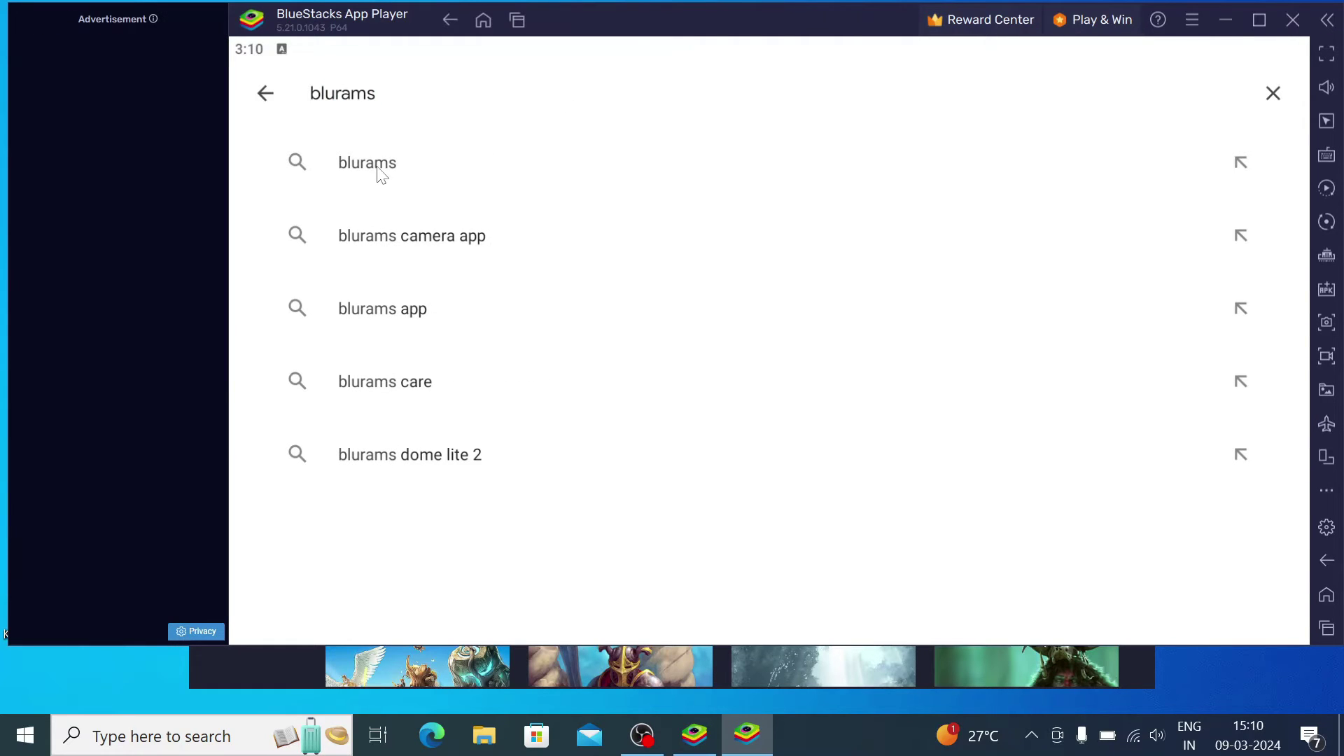
left_click(378, 171)
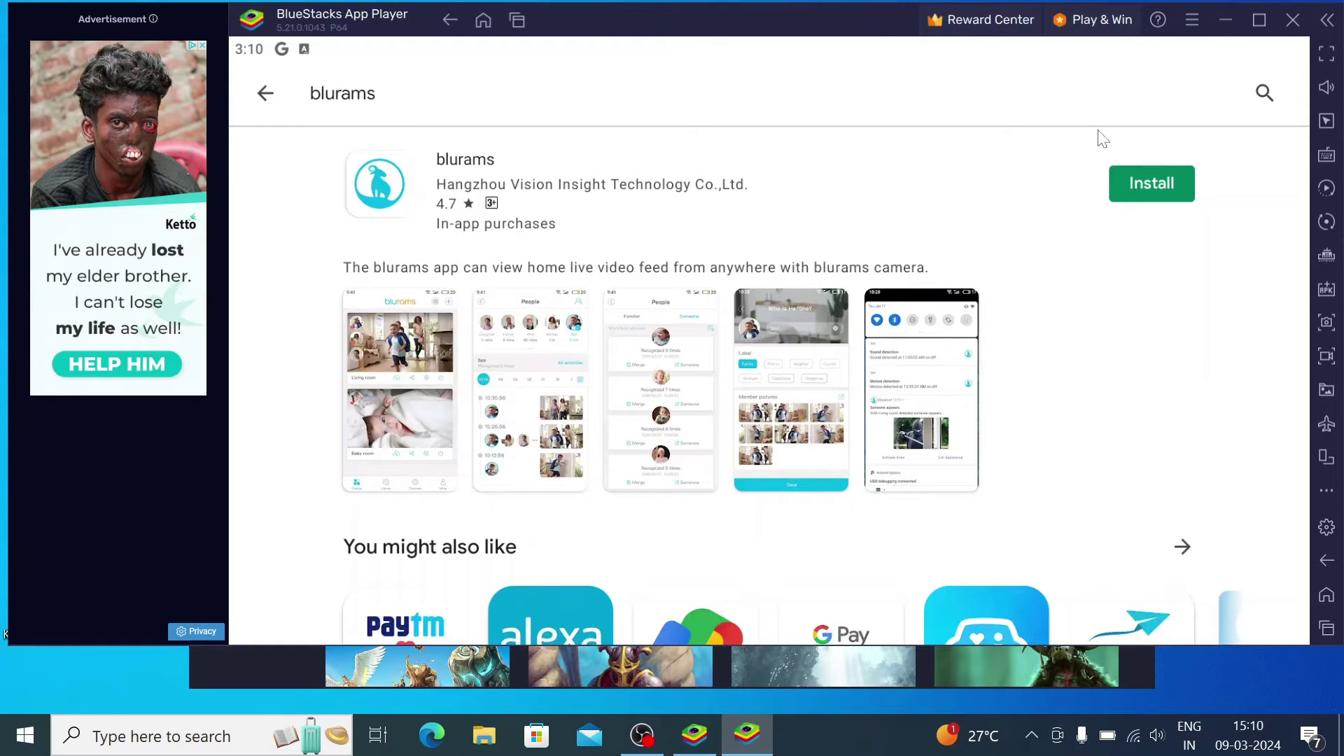
Install the blurams app from its Play Store page, closing the side advertisement
left_click(1141, 197)
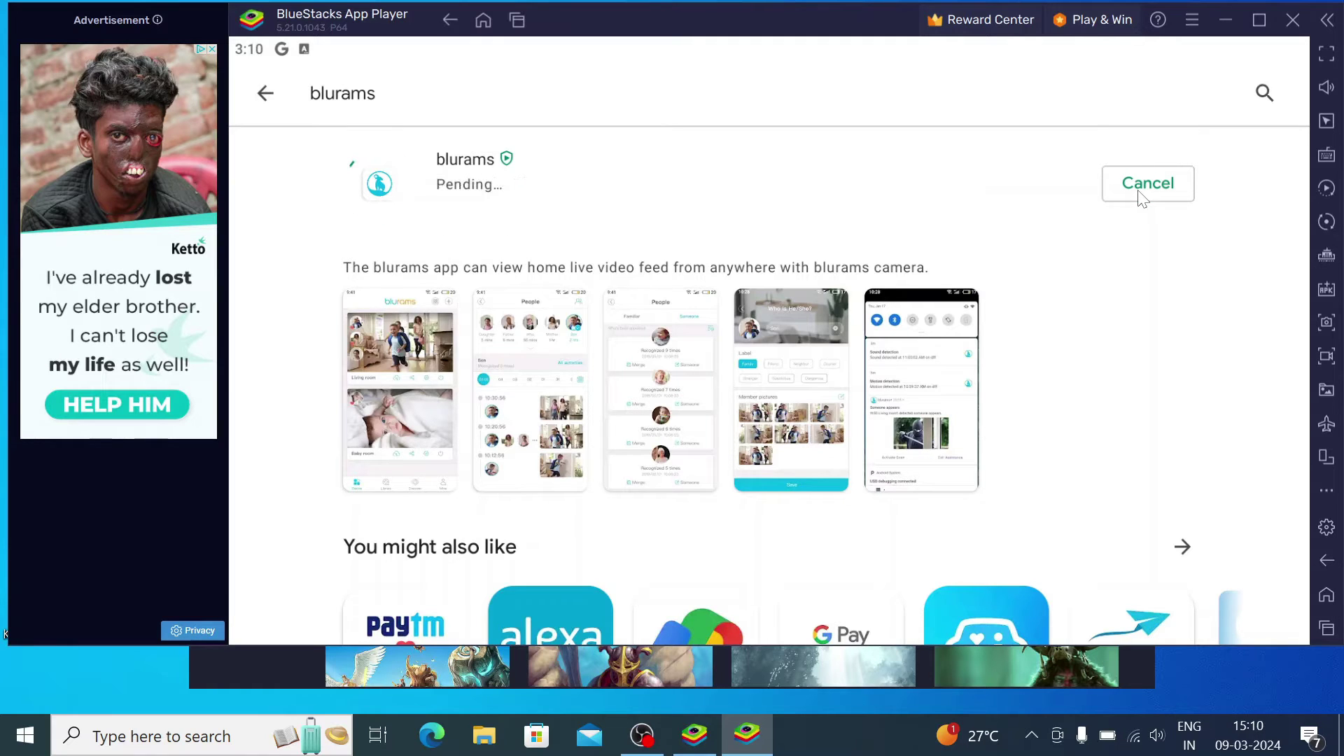
left_click(214, 51)
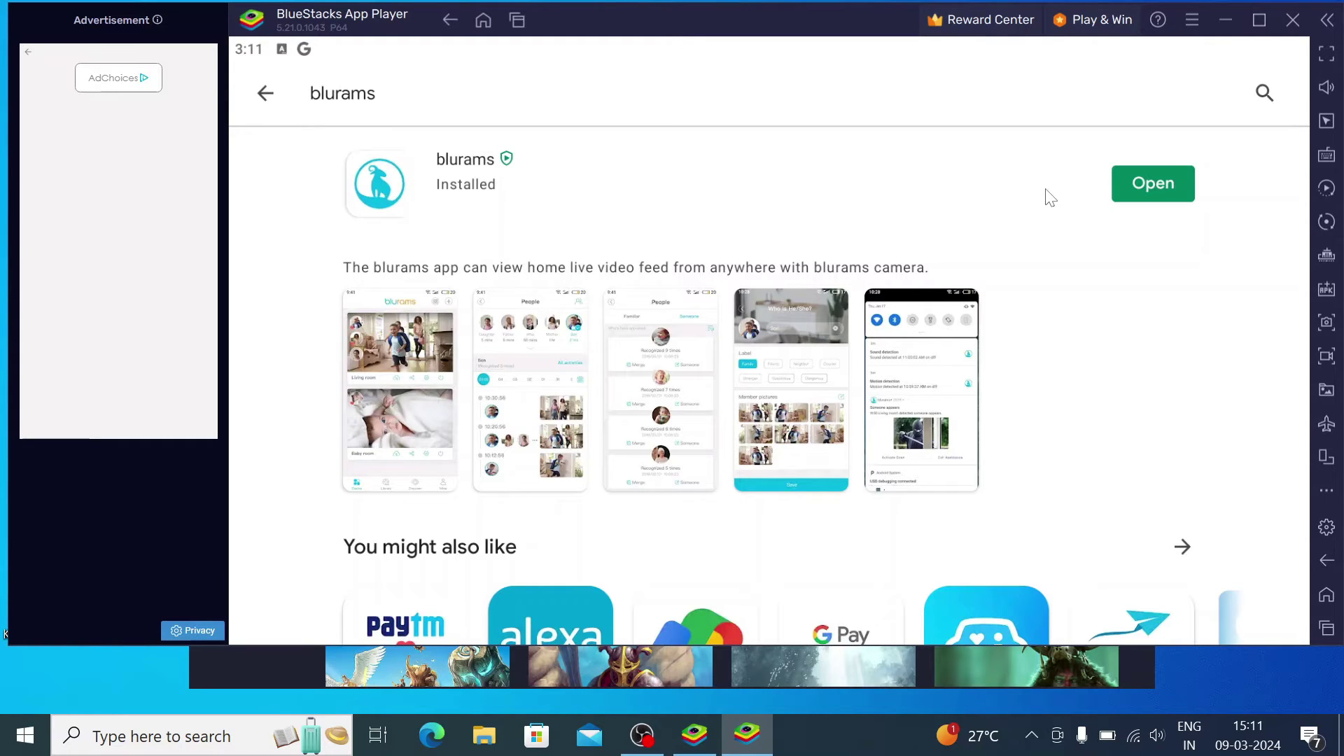
Open blurams in fullscreen, accept the privacy policy, and set the region to India (इंडिया)
left_click(1162, 193)
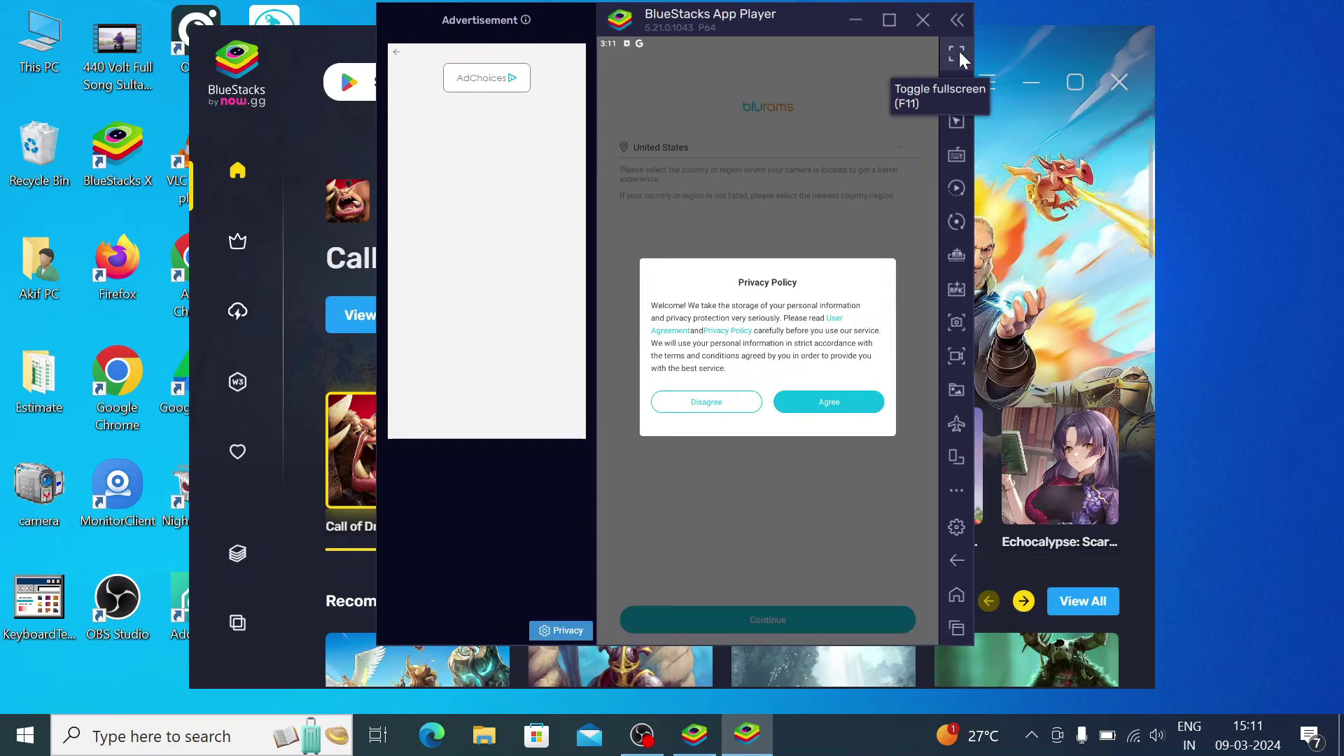
left_click(959, 52)
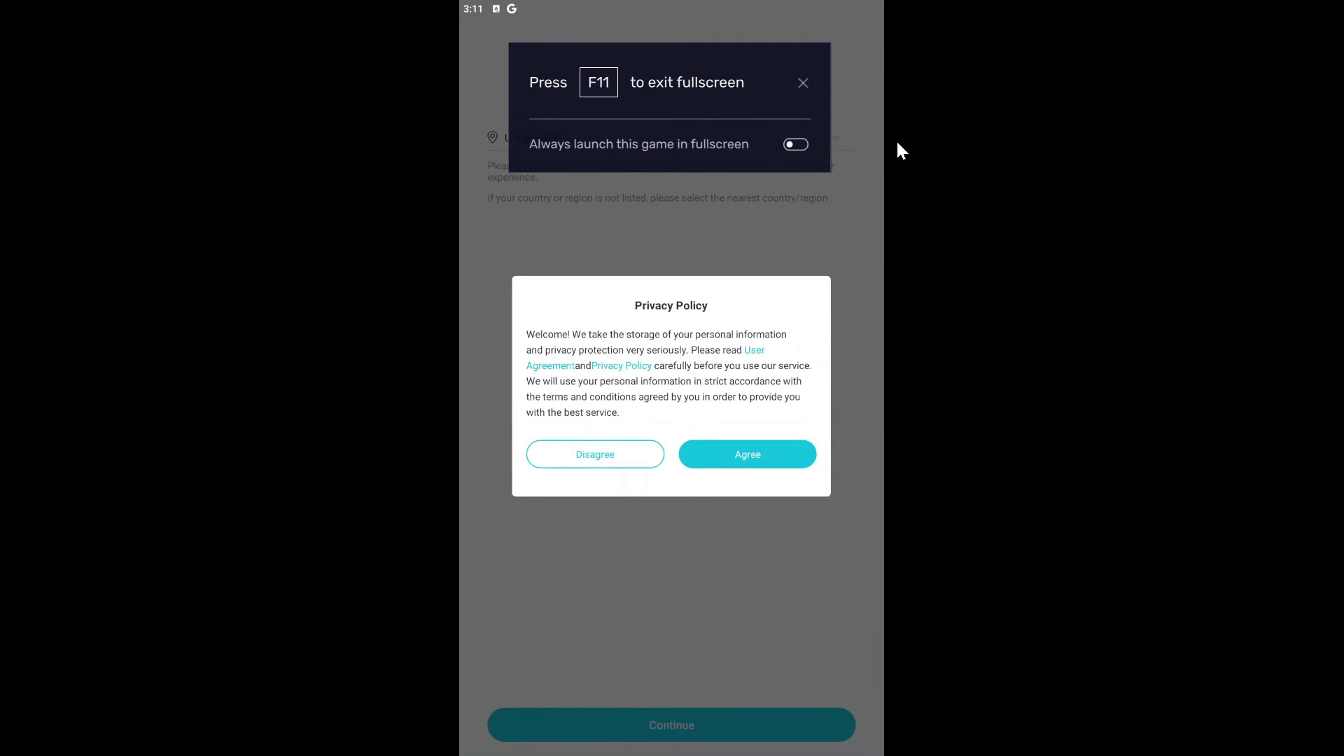
left_click(734, 453)
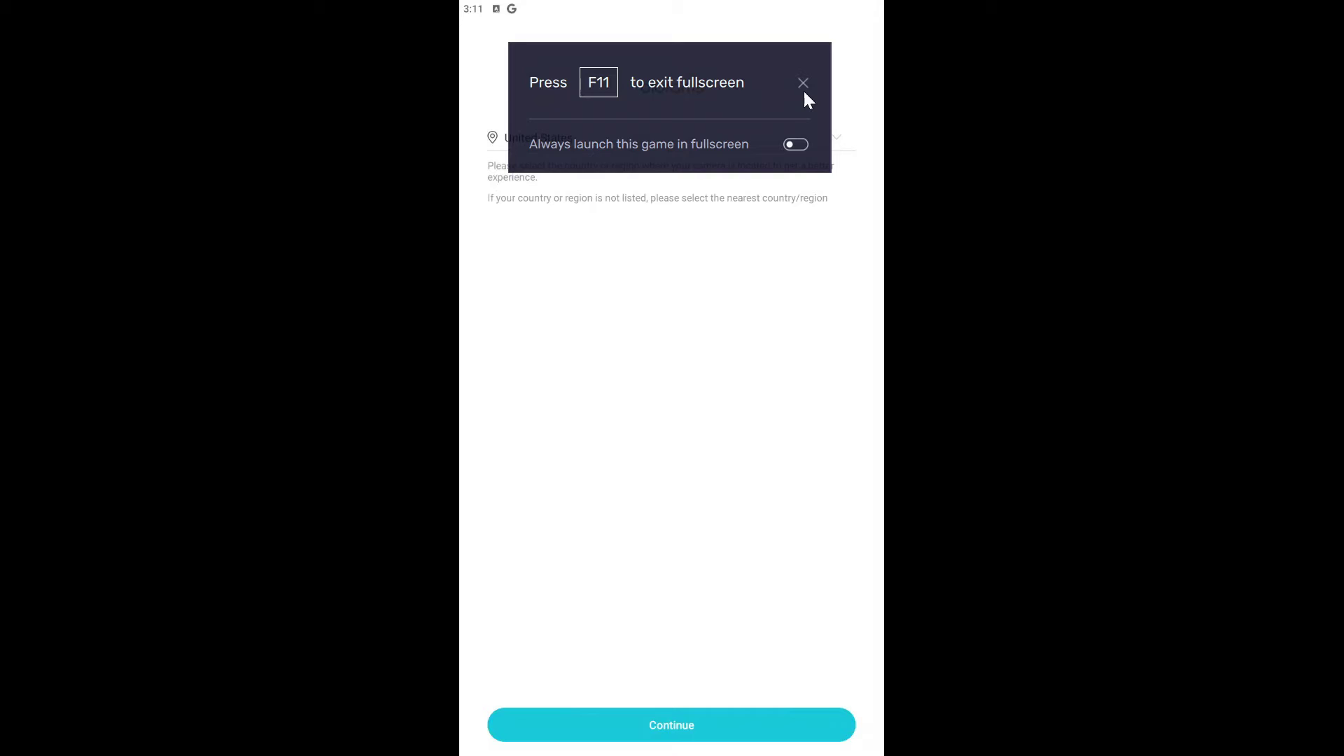
left_click(803, 85)
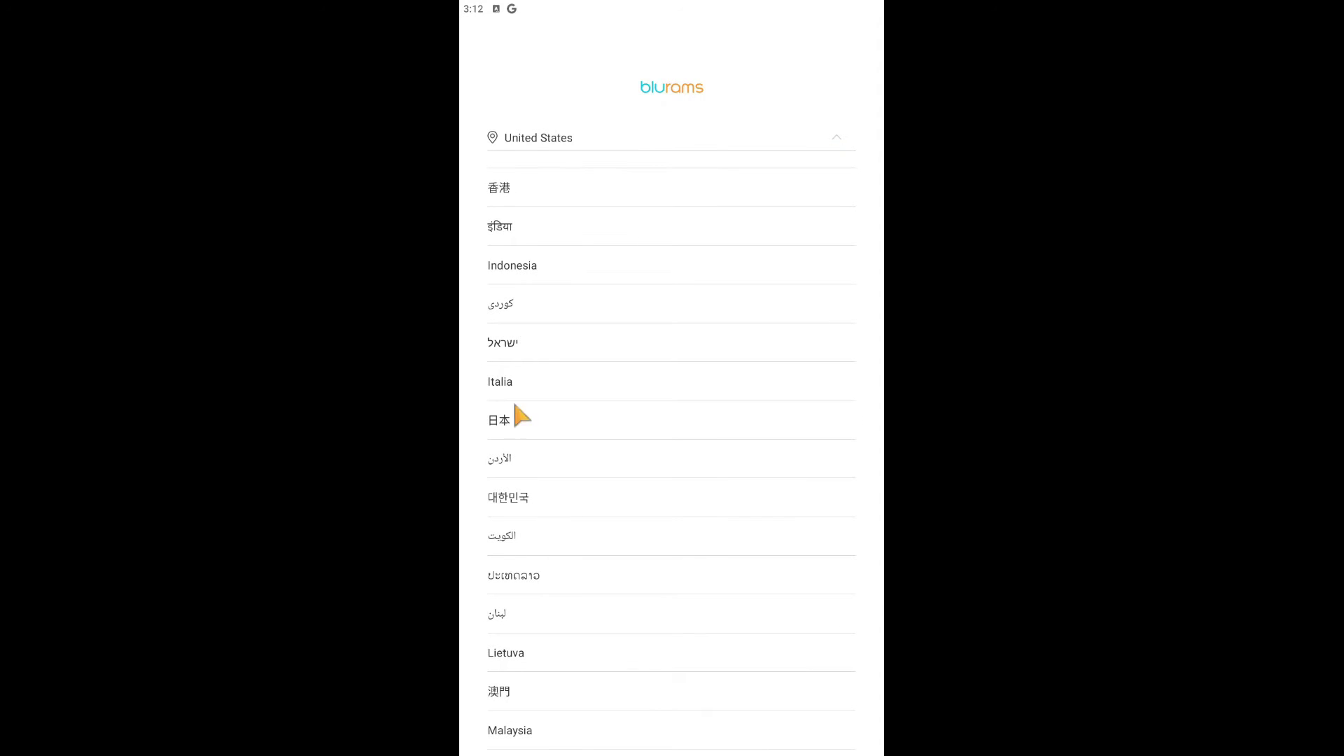
left_click(495, 227)
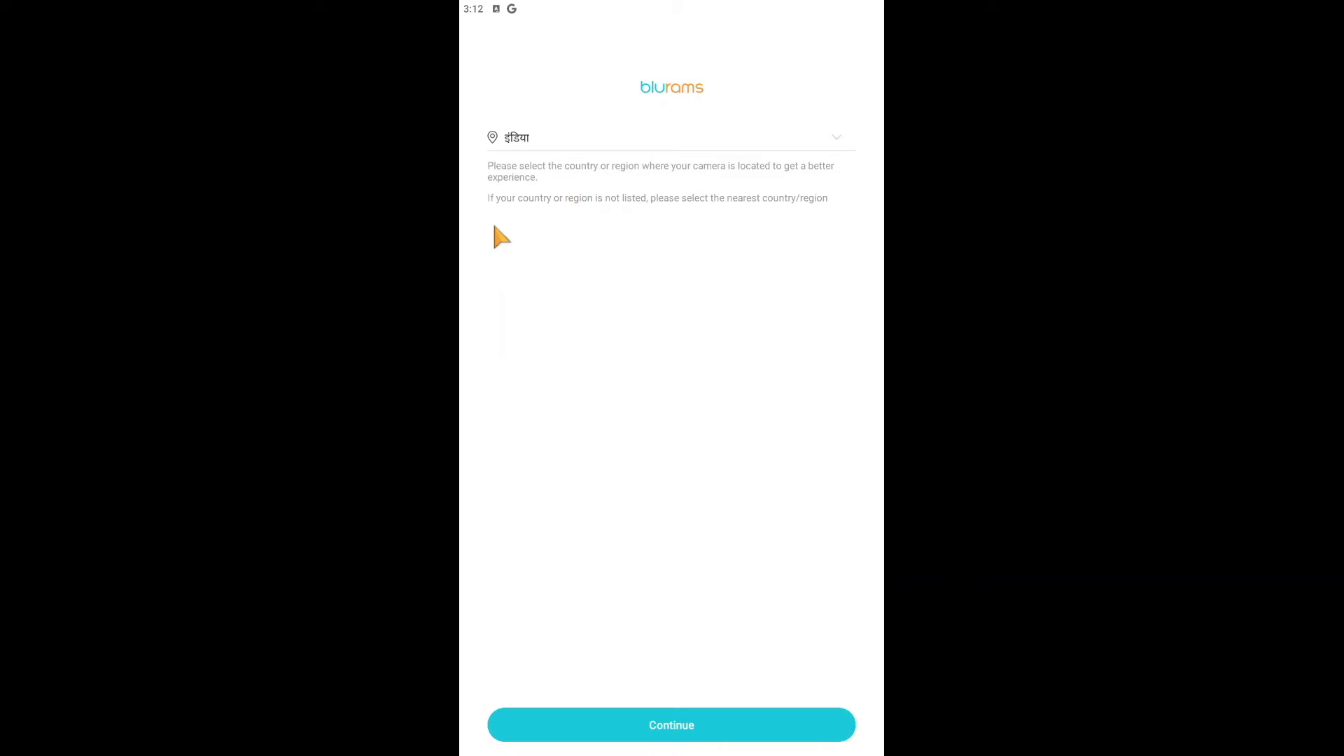
left_click(665, 732)
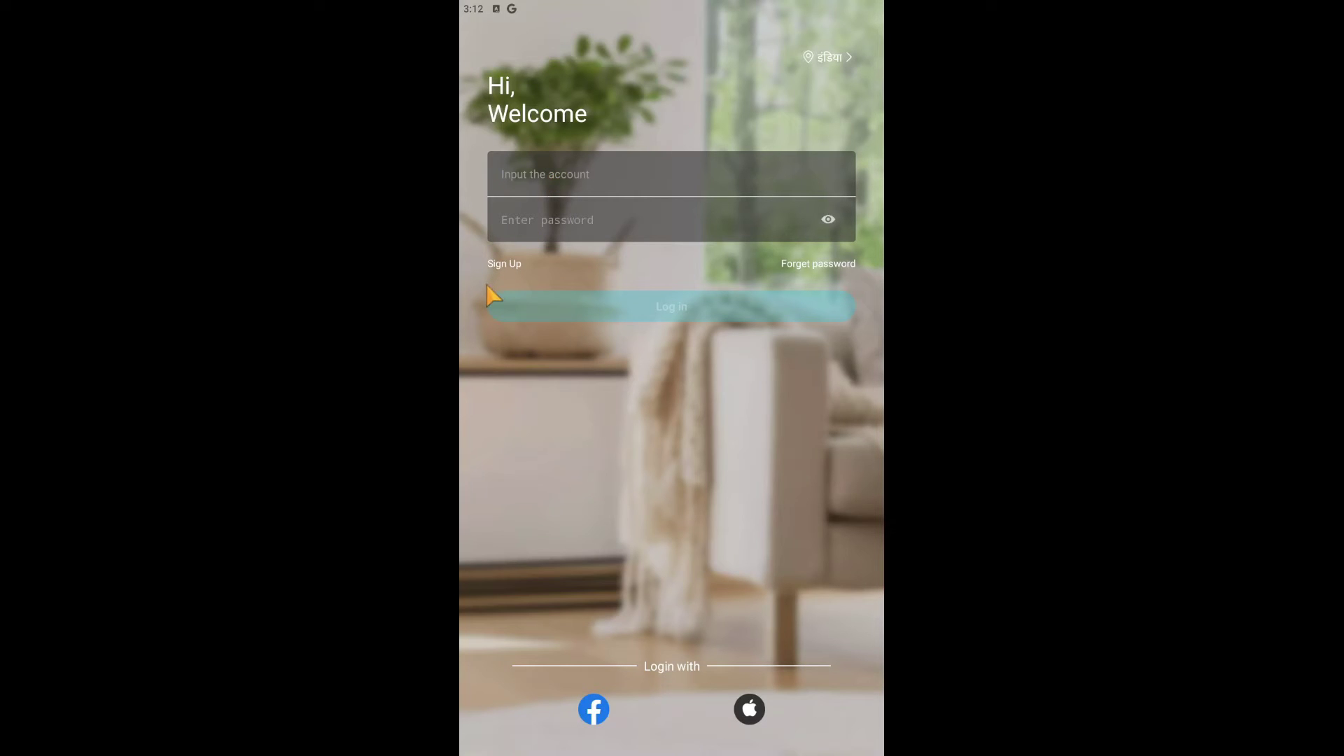
Dismiss the Google account picker, choose Sign Up, and enter the registration e-mail address
left_click(550, 224)
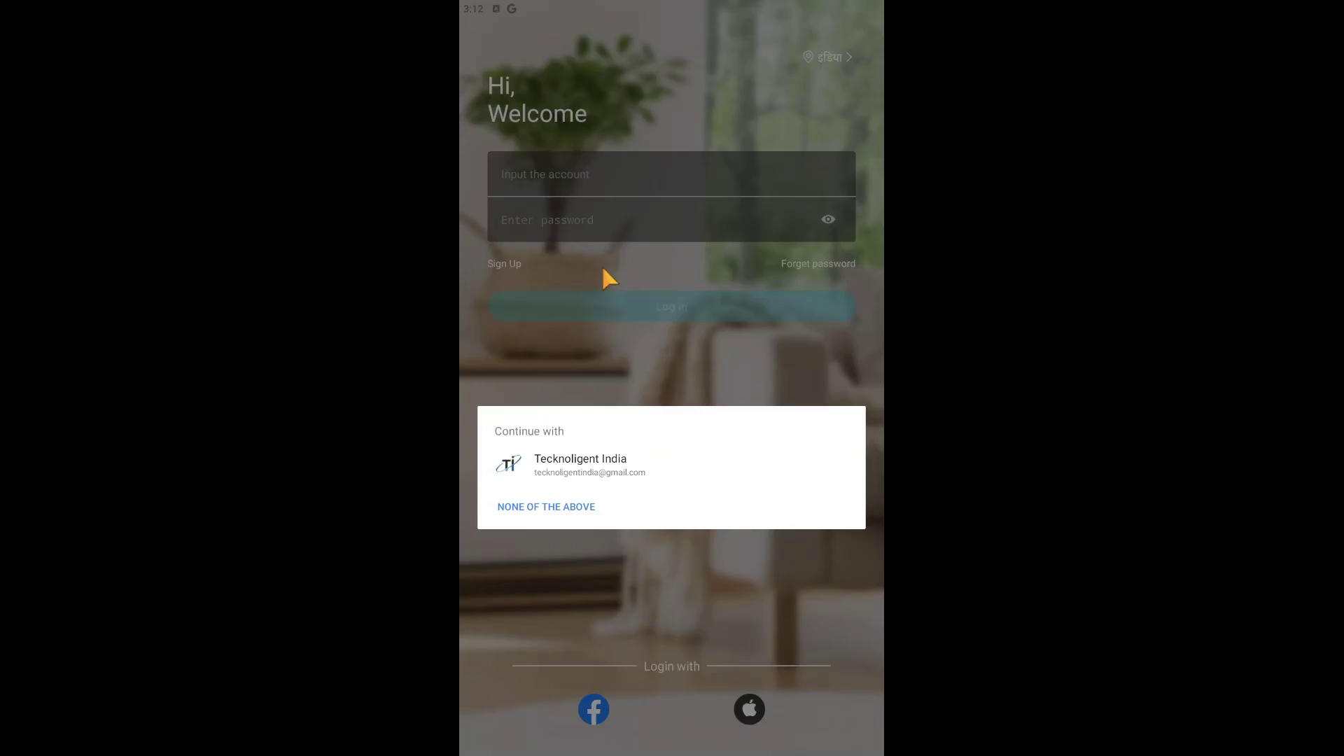
left_click(602, 270)
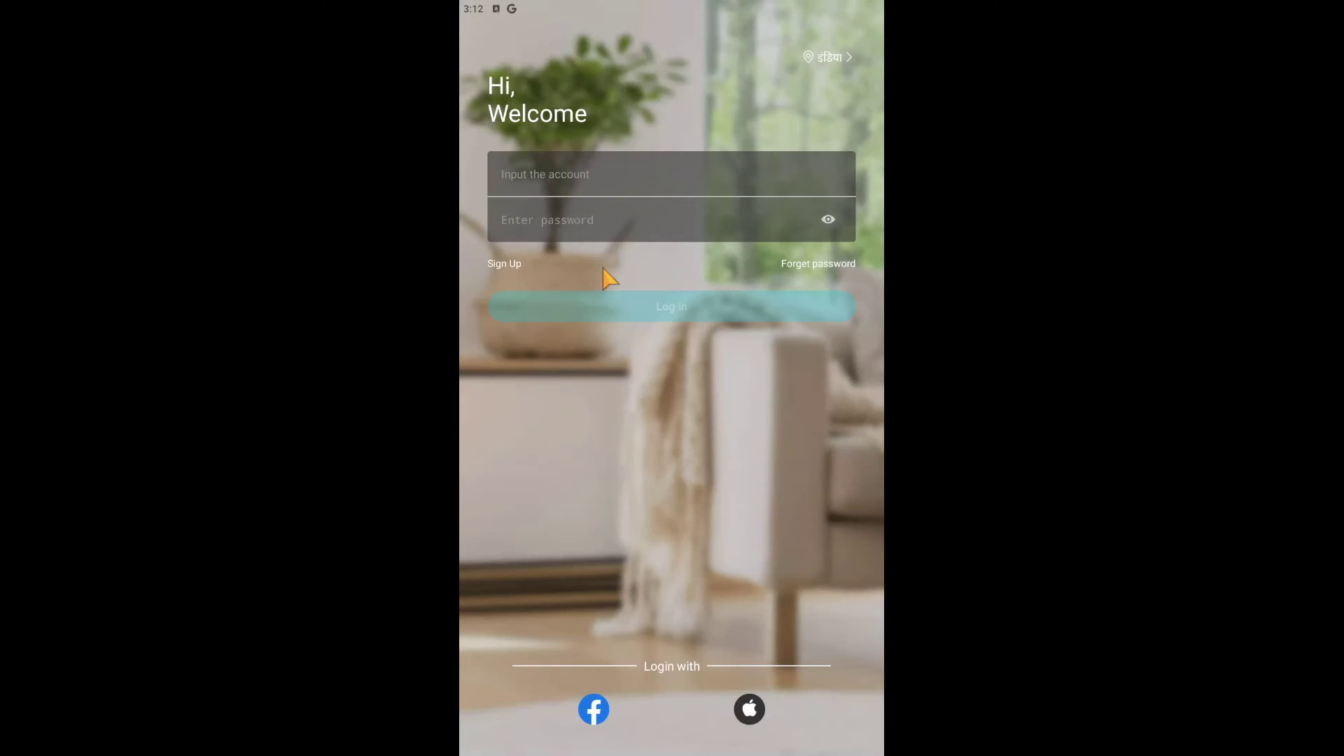
left_click(505, 264)
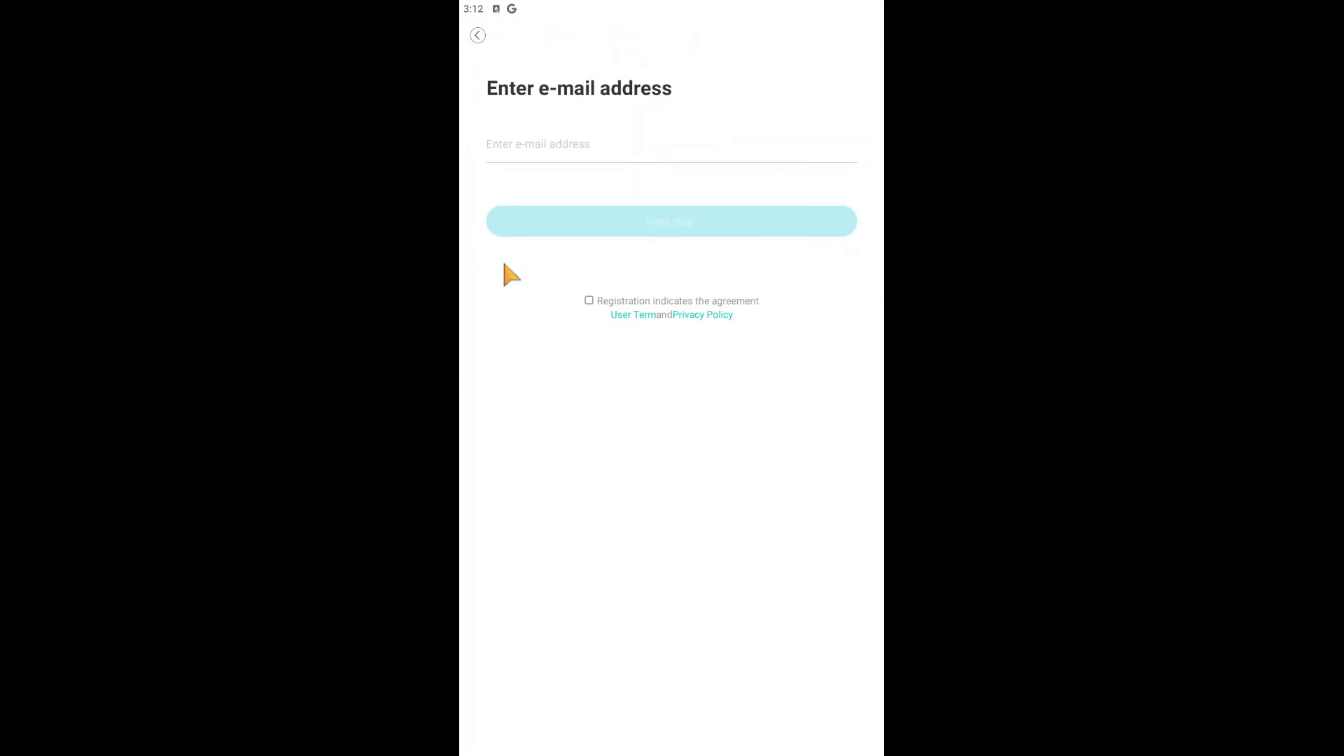
left_click(525, 142)
Agree to the user terms, enter the e-mailed verification code, and continue
left_click(588, 300)
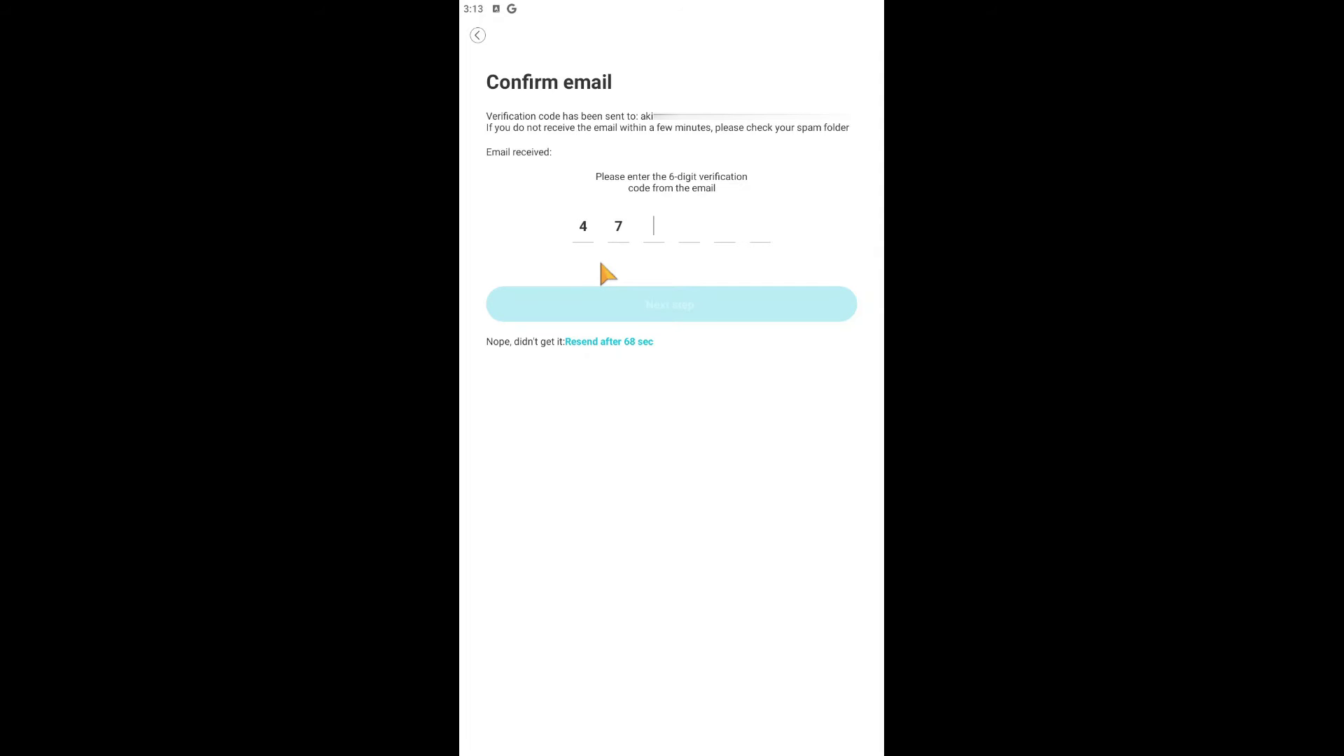
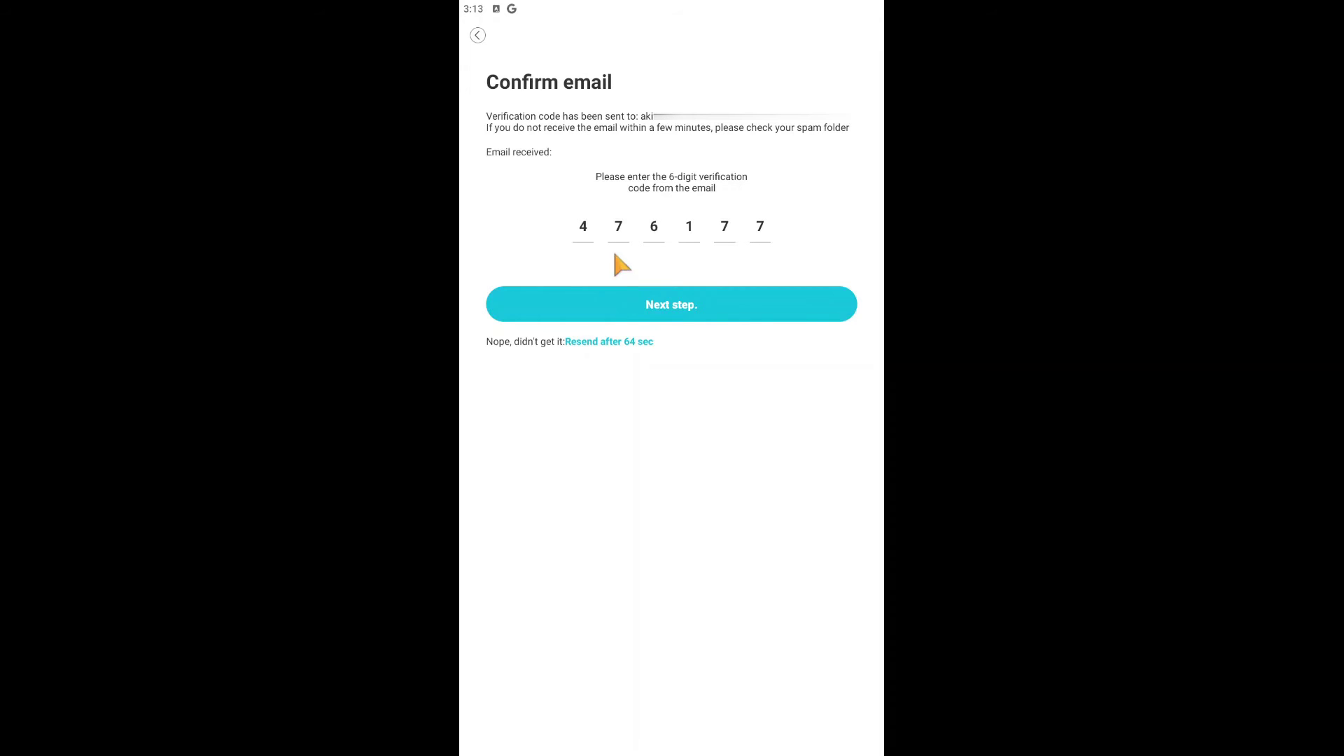
left_click(632, 303)
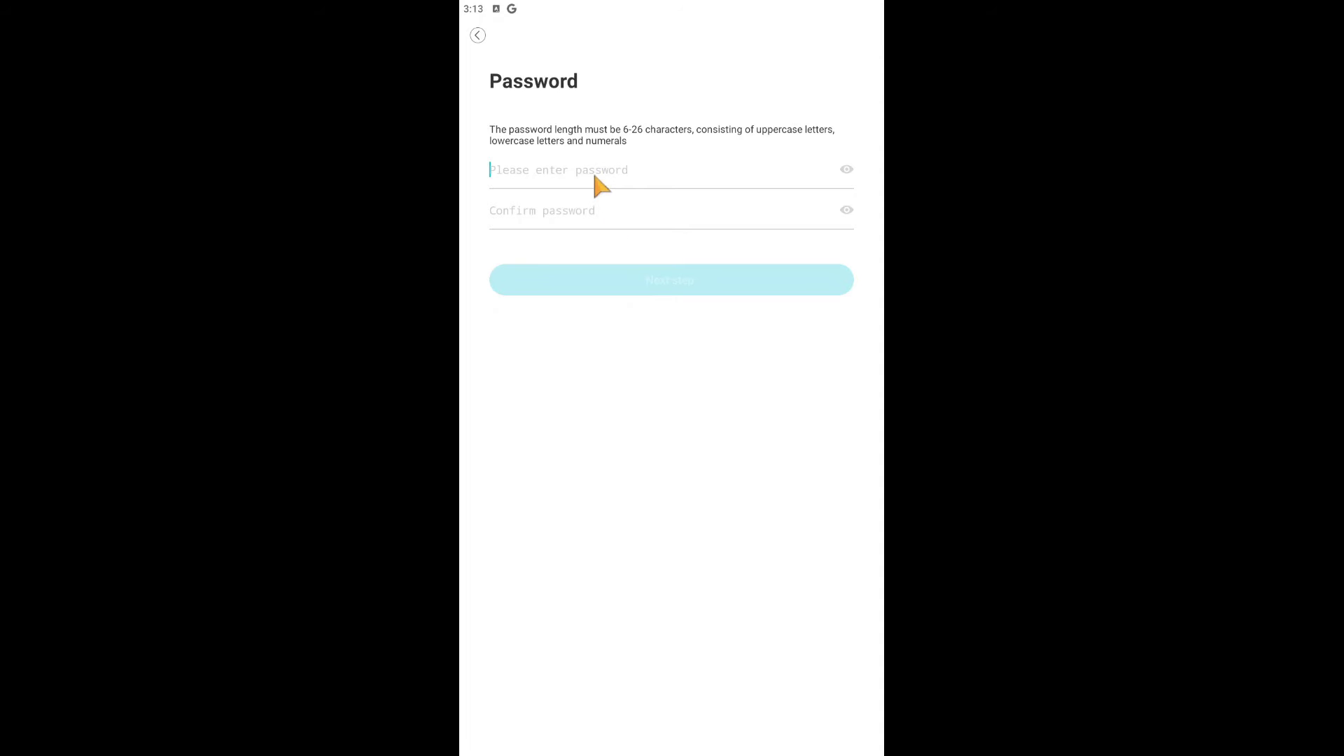
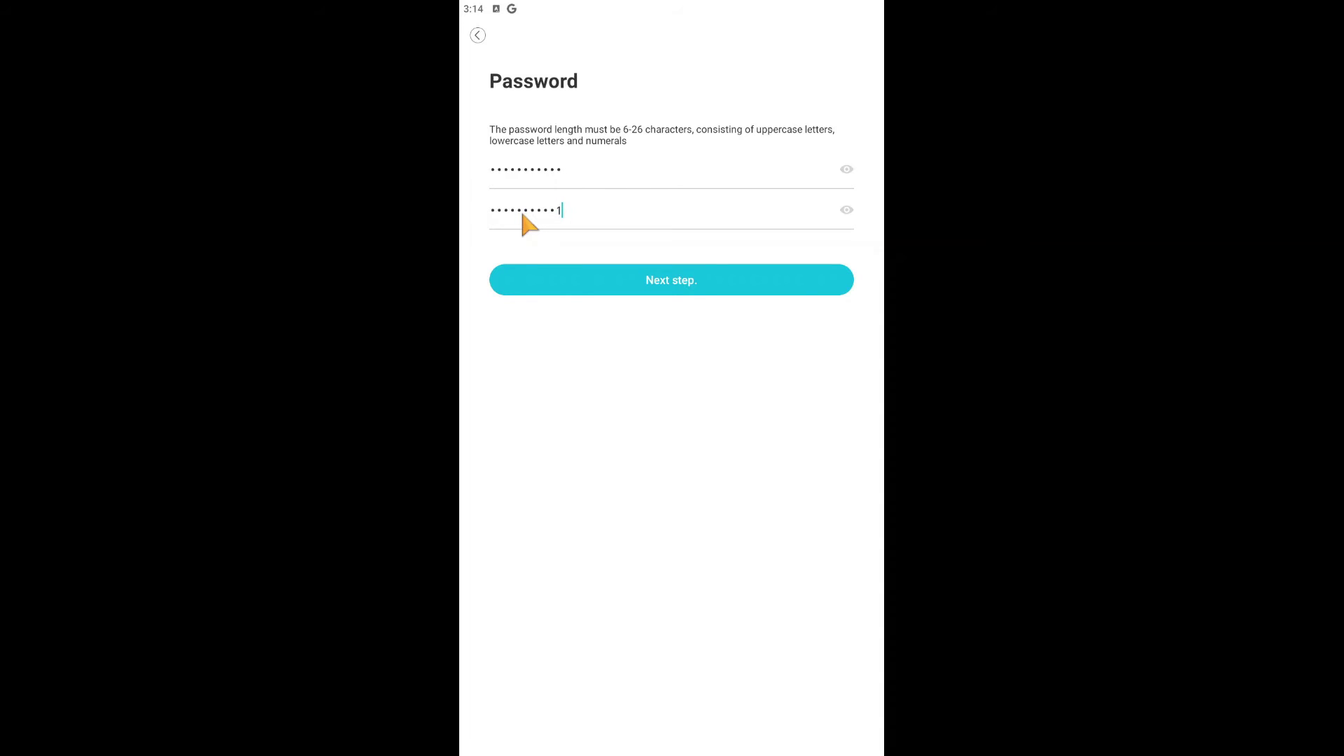
Enter the new account password in both password fields and submit it
left_click(618, 274)
Finish registration, choose NEVER for Smart Lock, then view Me and return to Device
left_click(620, 280)
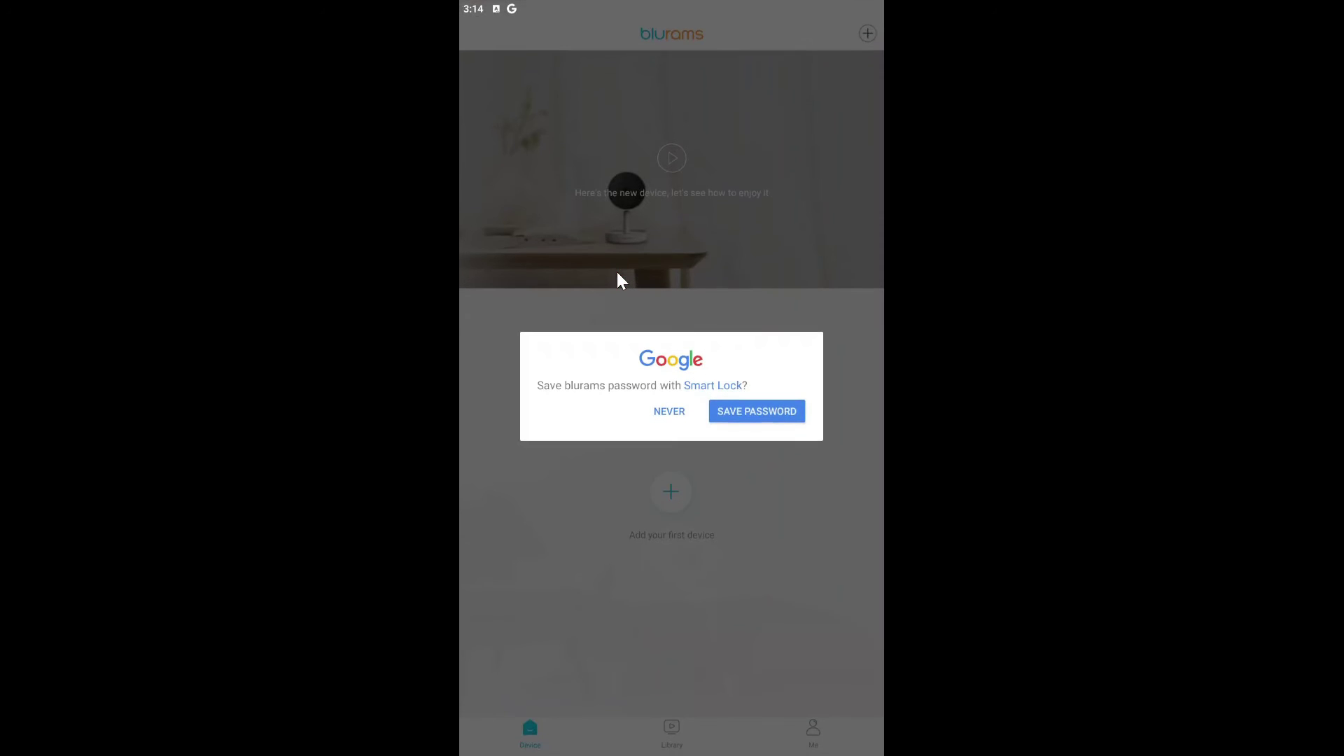
left_click(670, 415)
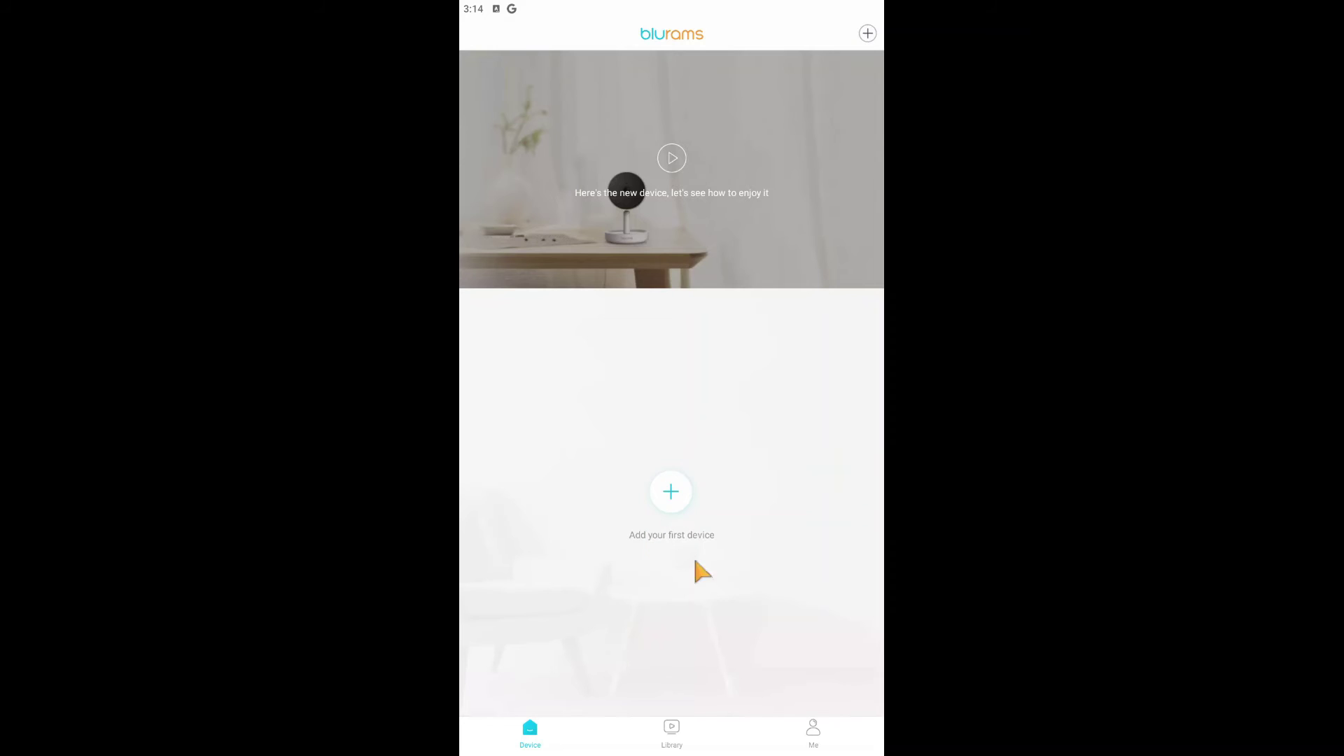
left_click(813, 731)
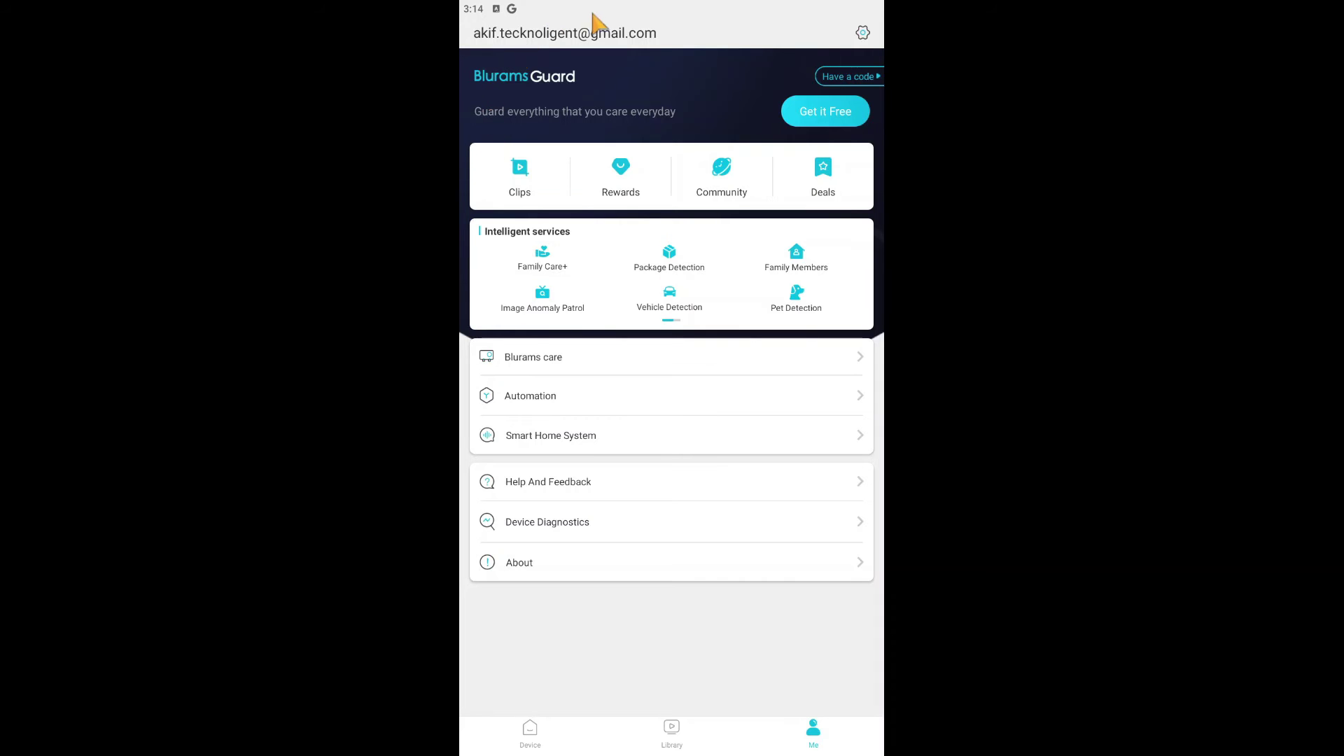
left_click(530, 731)
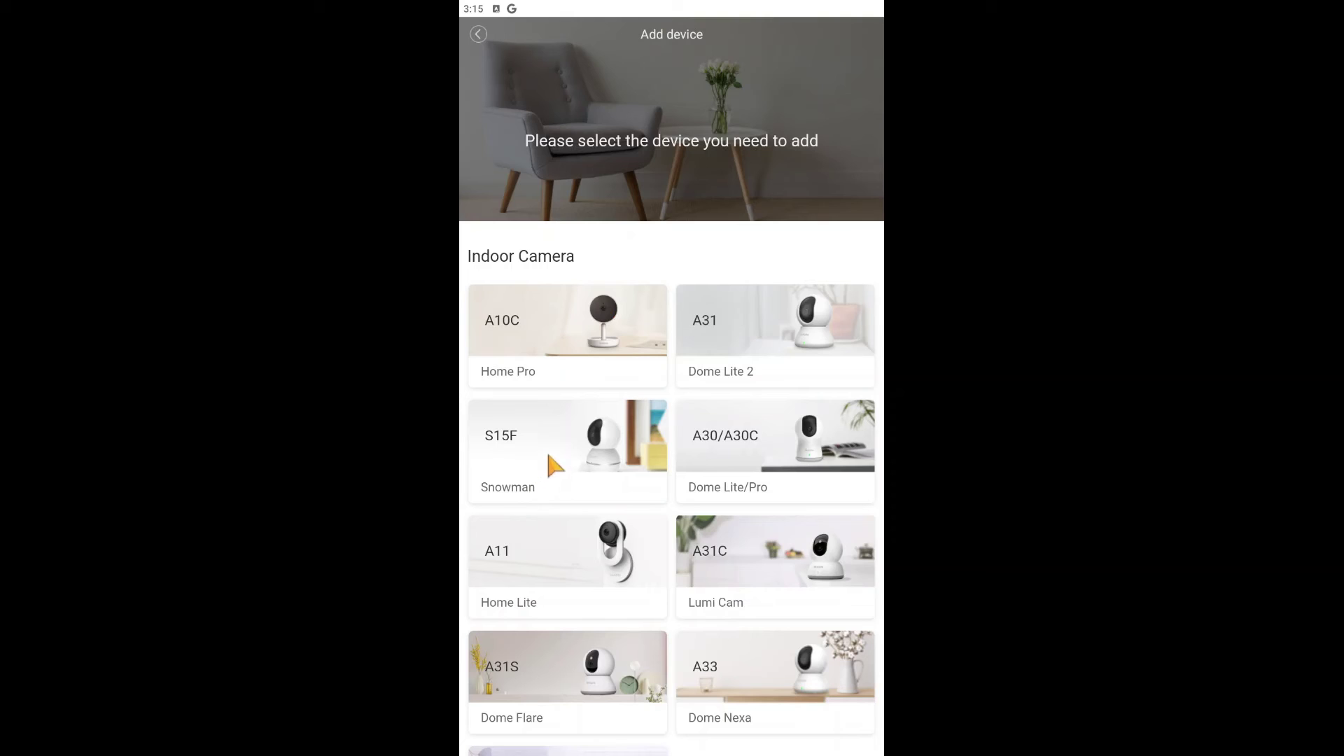
Select the A31 Dome Lite 2 model under Indoor Camera
left_click(767, 324)
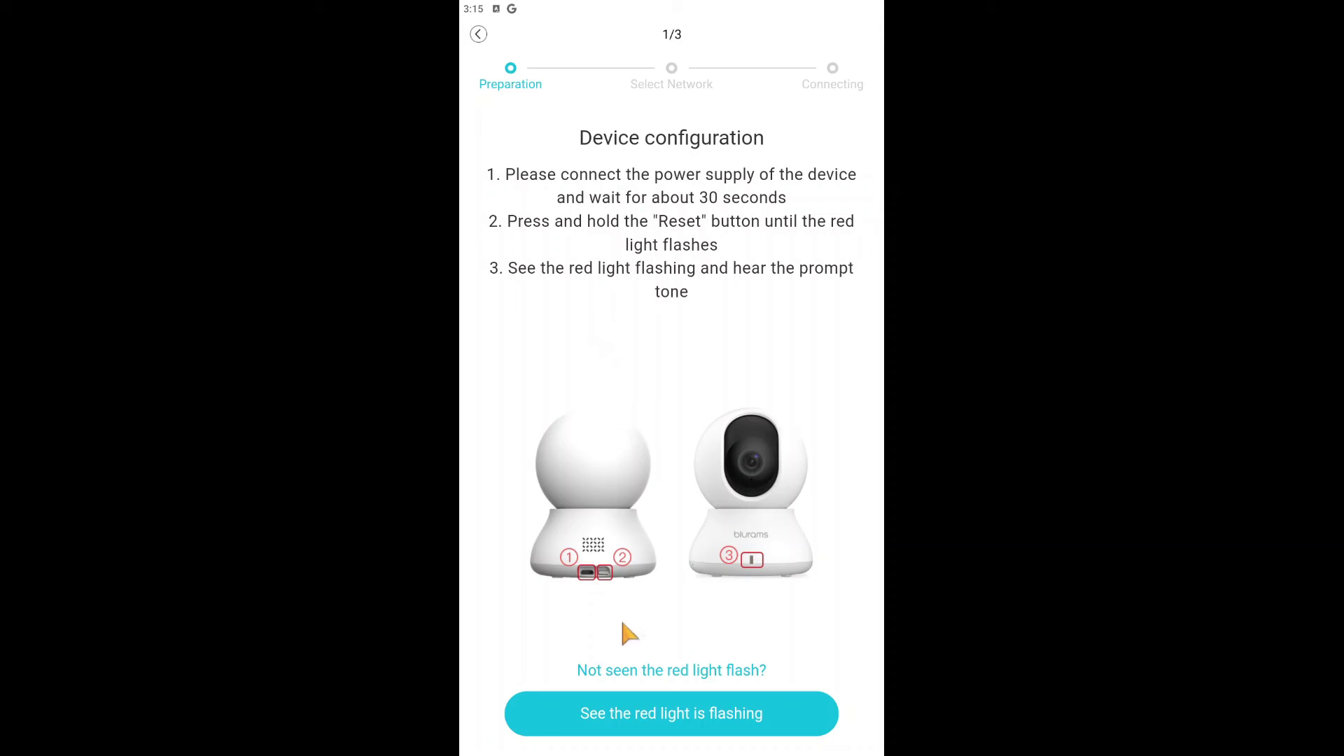
Confirm the red light is flashing and allow blurams access to the device location
left_click(633, 726)
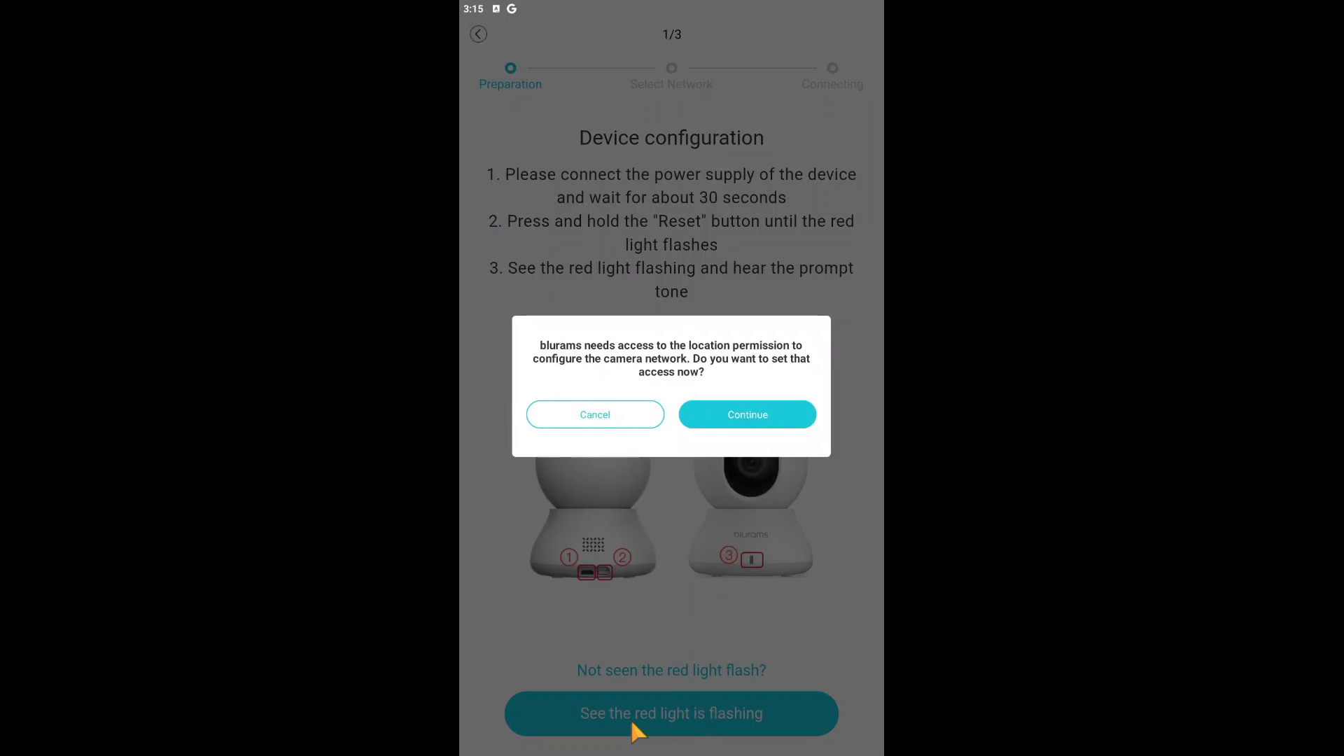
left_click(765, 419)
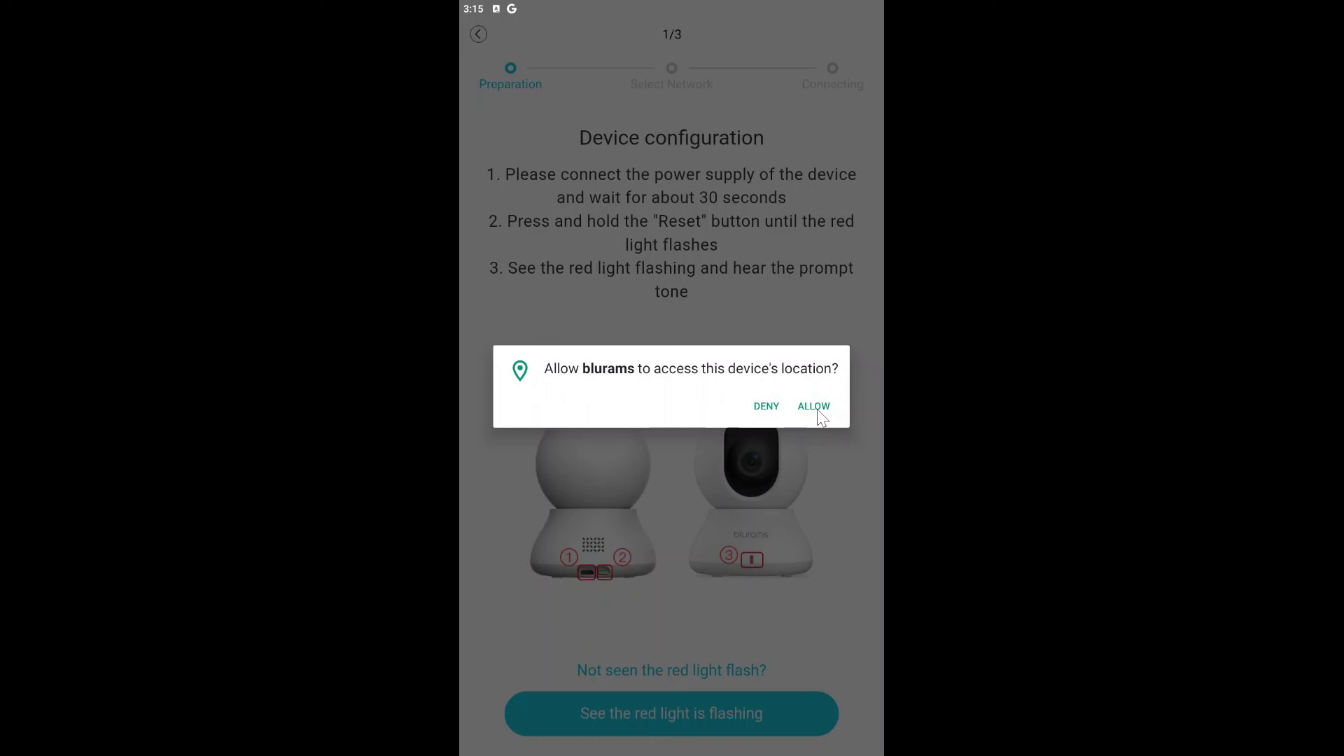
left_click(816, 409)
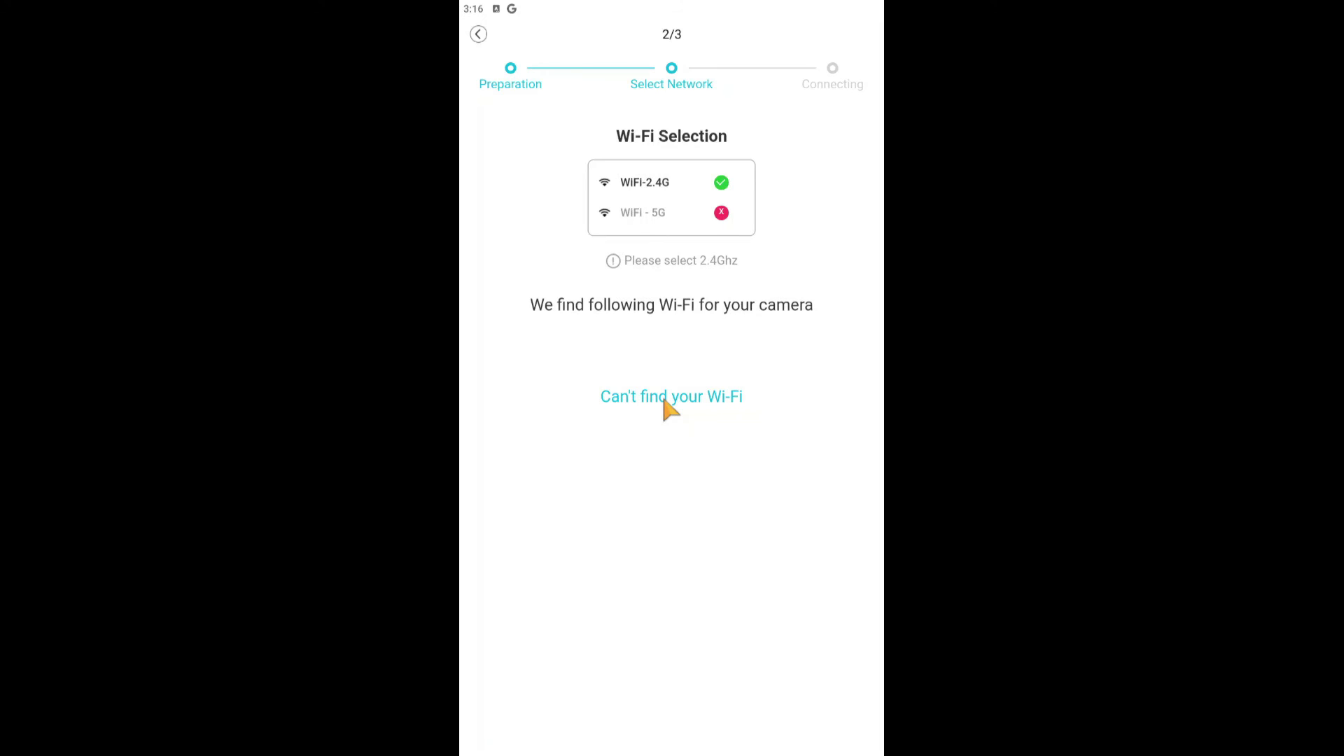
Use 'Can't find your Wi-Fi' and exit full screen to reach the BlueStacks network's Connect Network page
left_click(666, 398)
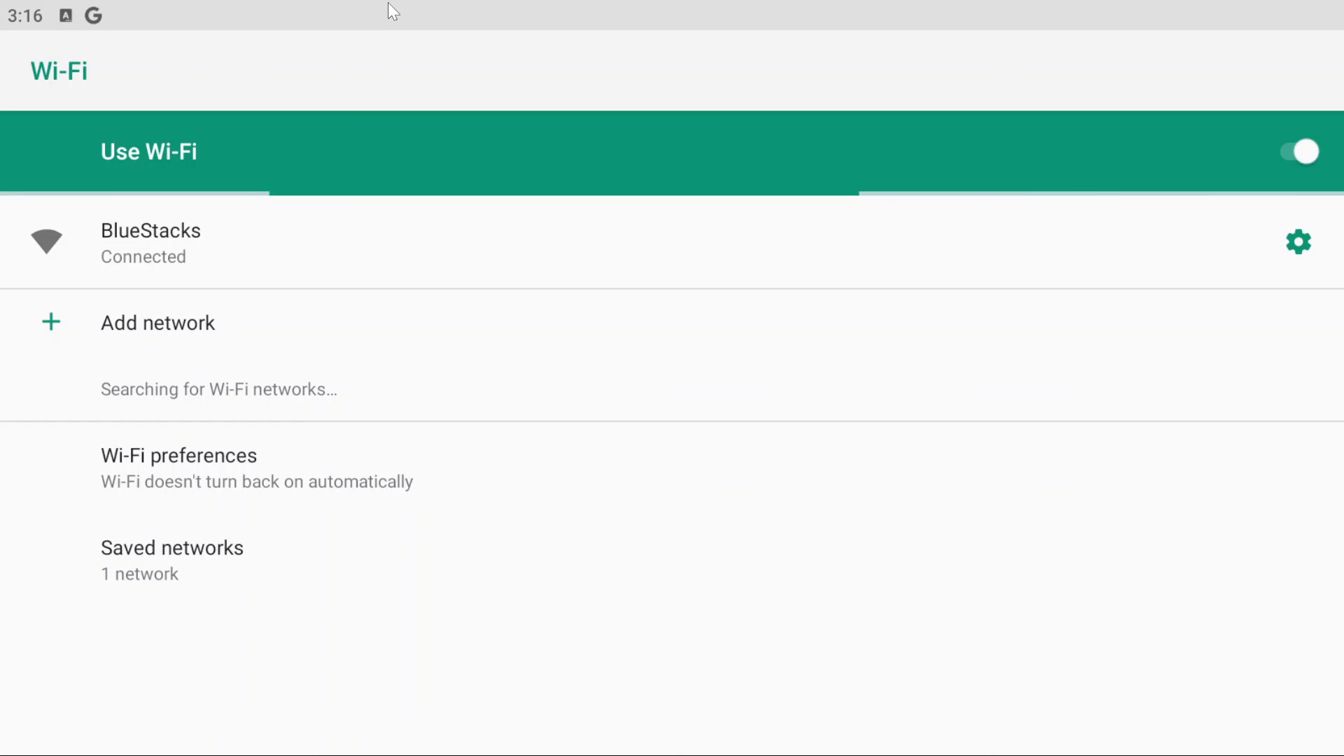
key("F11")
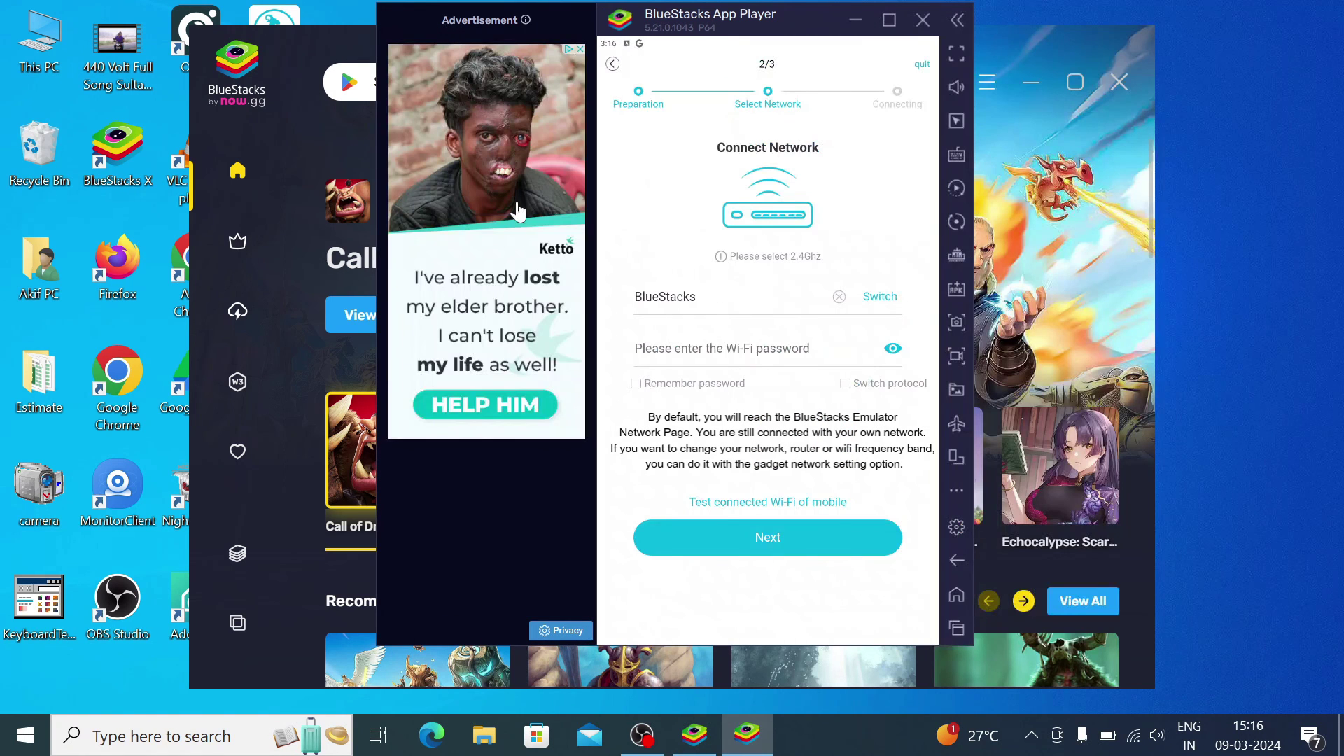
Enter the BlueStacks network's Wi-Fi password and continue to the confirmation dialog
left_click(684, 347)
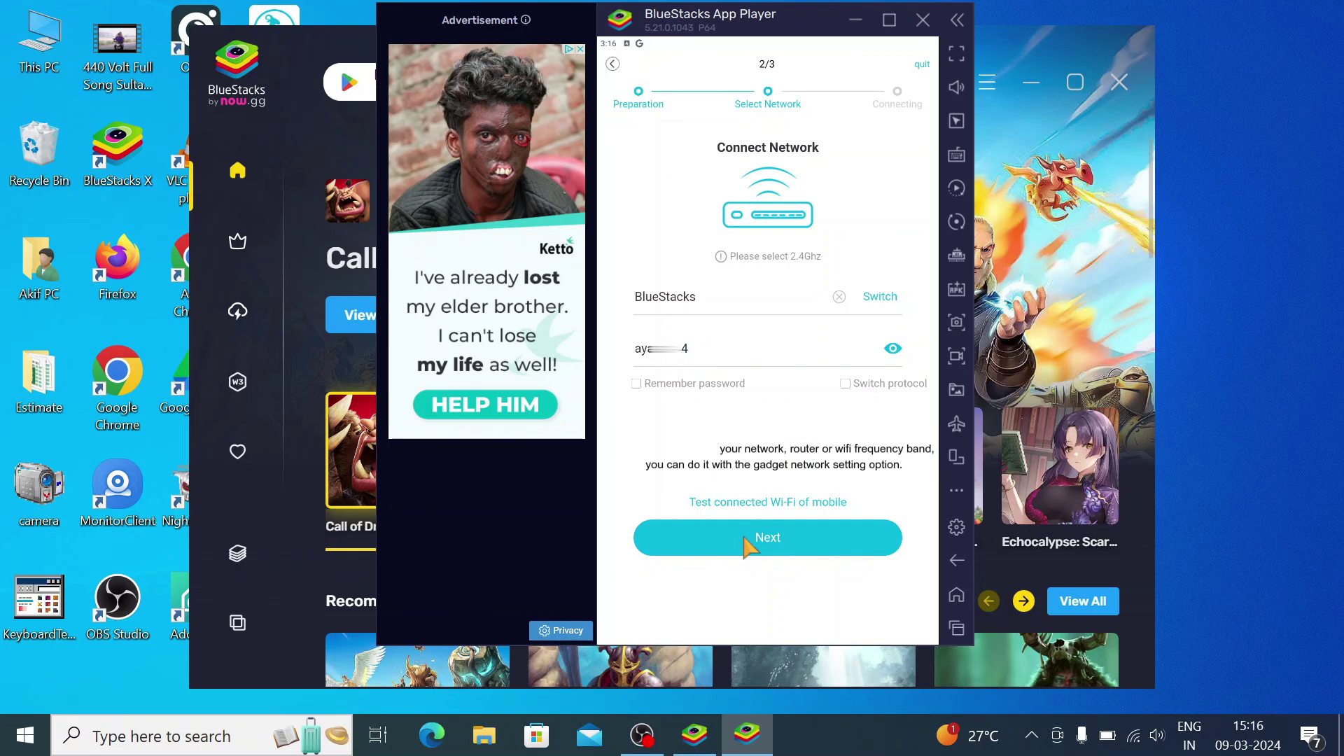
left_click(743, 540)
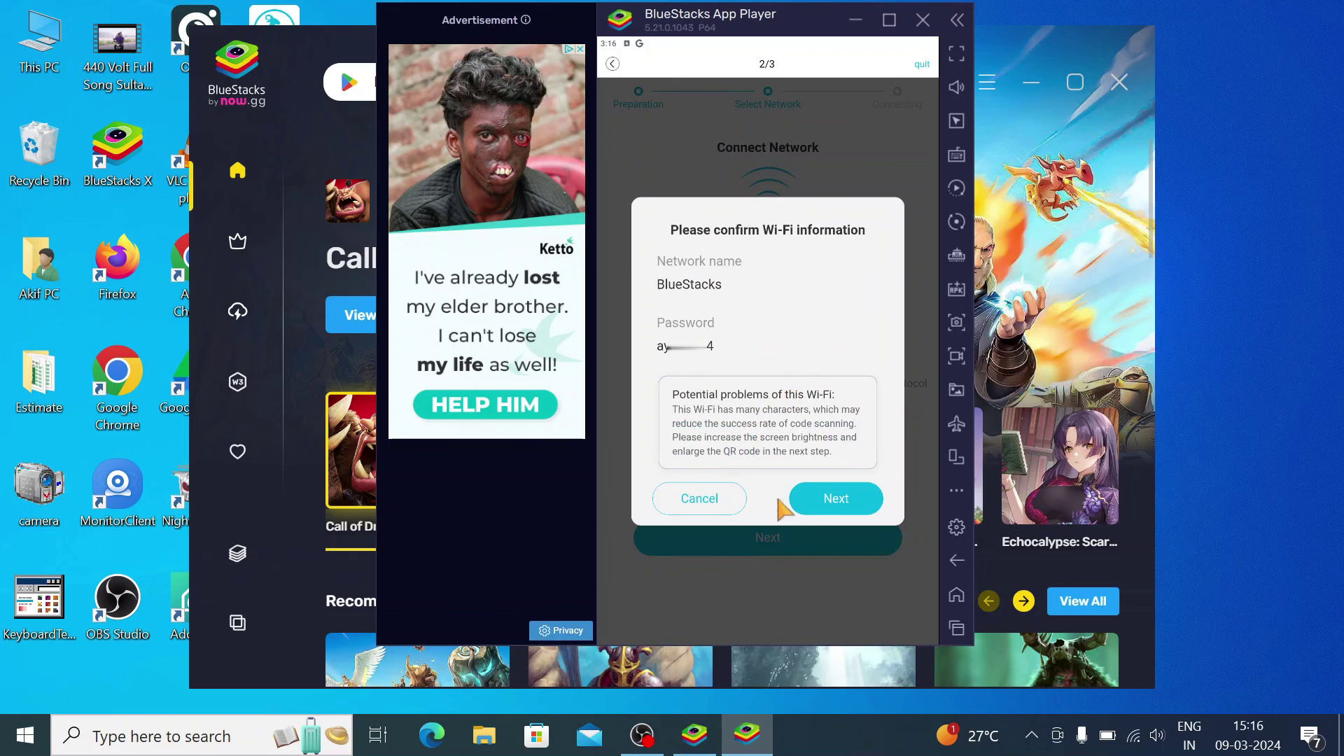
Confirm the Wi-Fi details and acknowledge the camera's beep after its QR scan
left_click(817, 502)
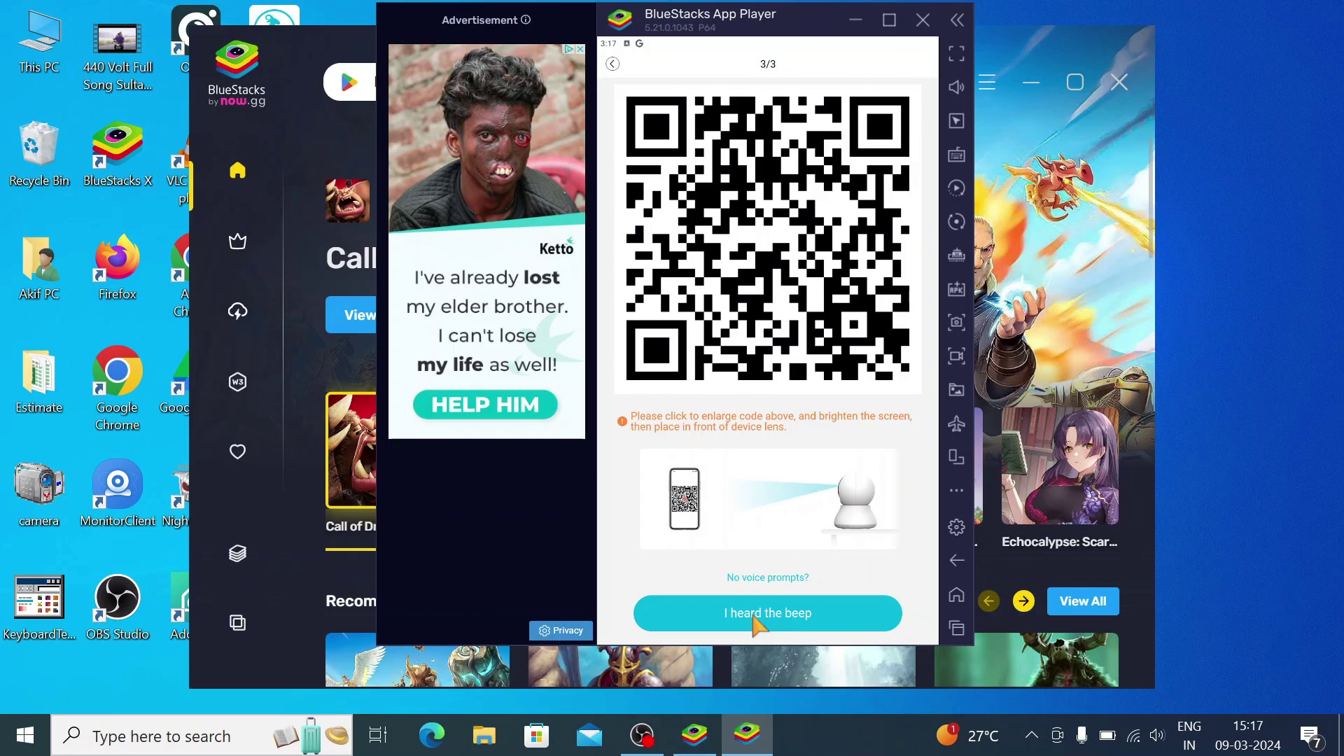
left_click(758, 619)
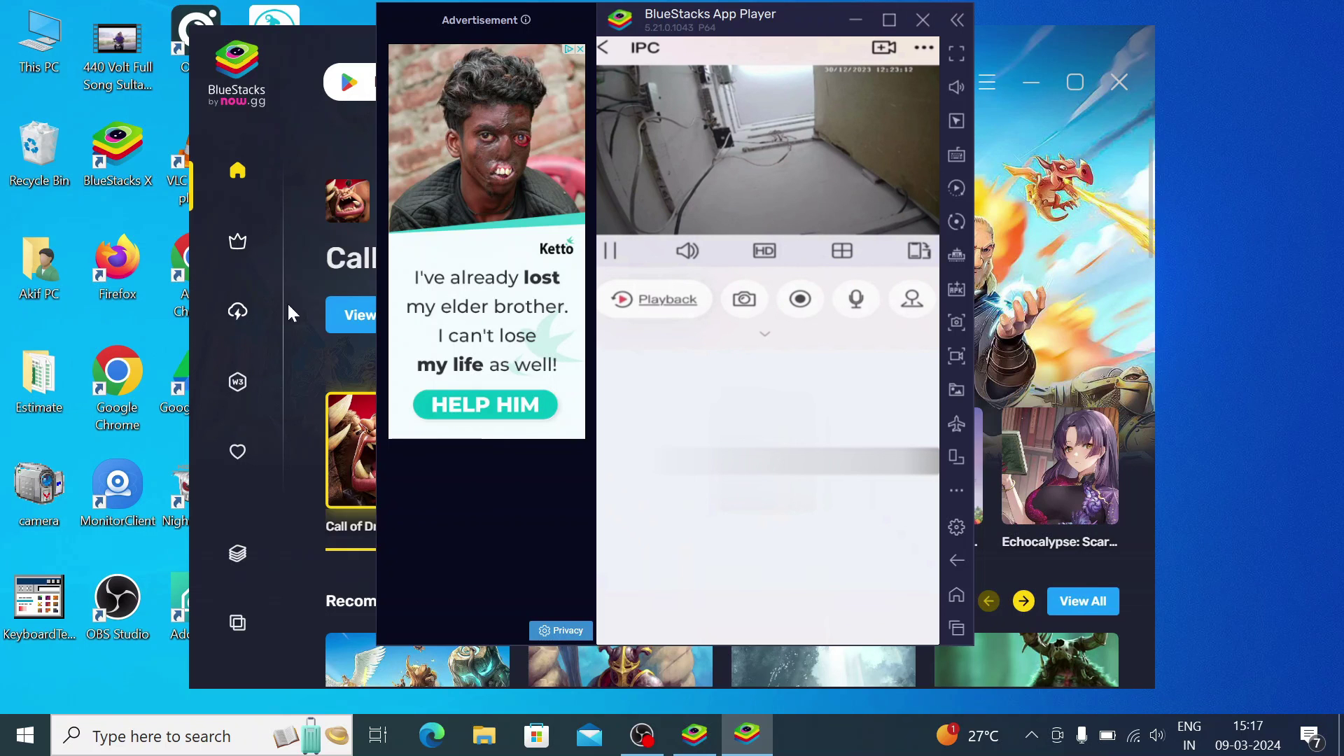
Minimise BlueStacks App Player and the BlueStacks X window to reveal the Windows desktop
left_click(856, 19)
left_click(988, 83)
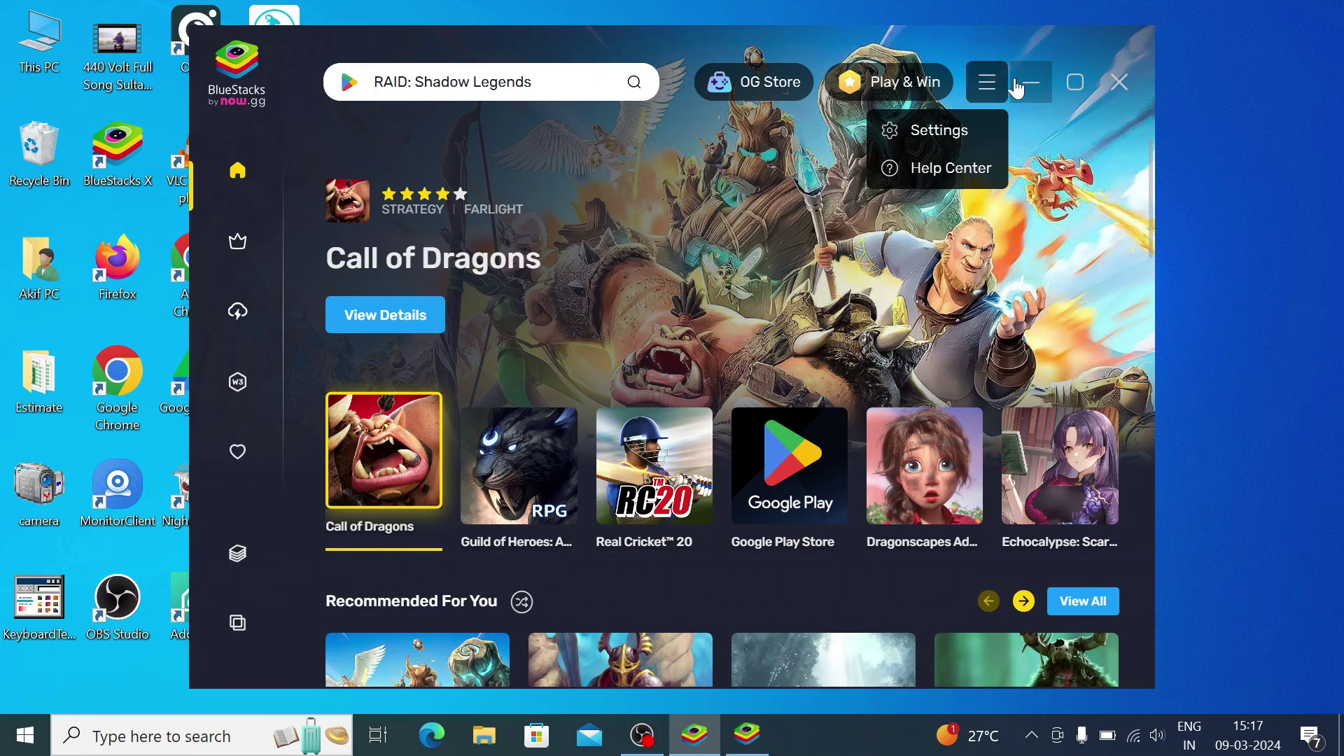
left_click(1016, 82)
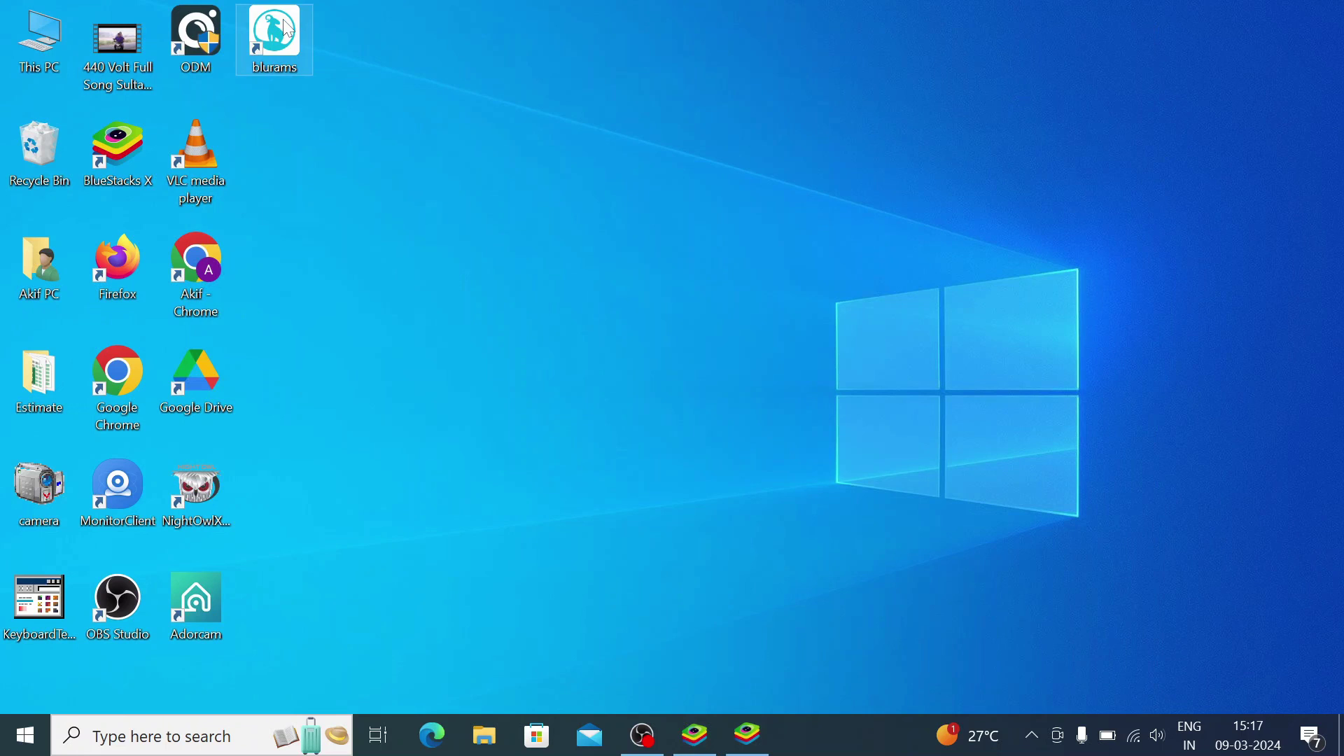